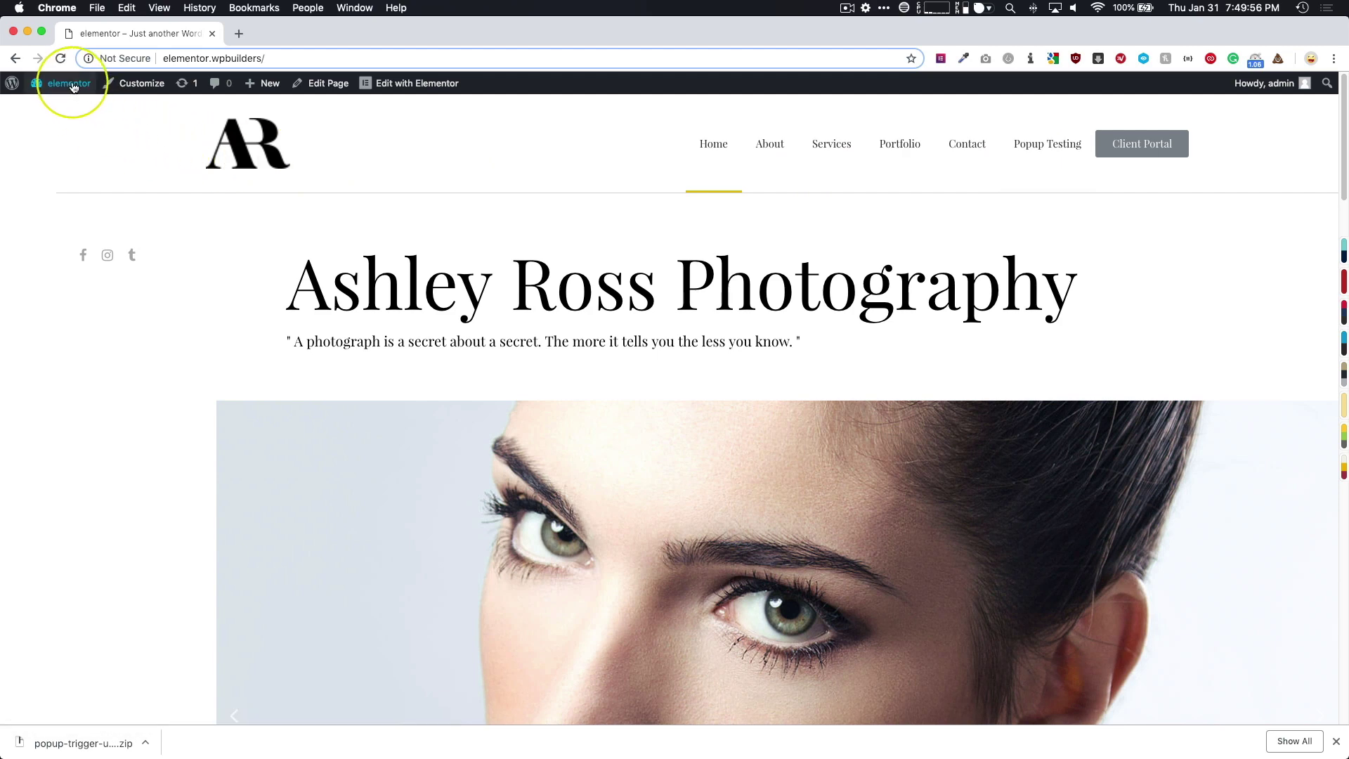
# Open Appearance > Menus in a second browser tab
pyautogui.moveTo(73, 87)
pyautogui.keyDown('super'); pyautogui.click(76, 168); pyautogui.keyUp('super')
pyautogui.click(290, 40)
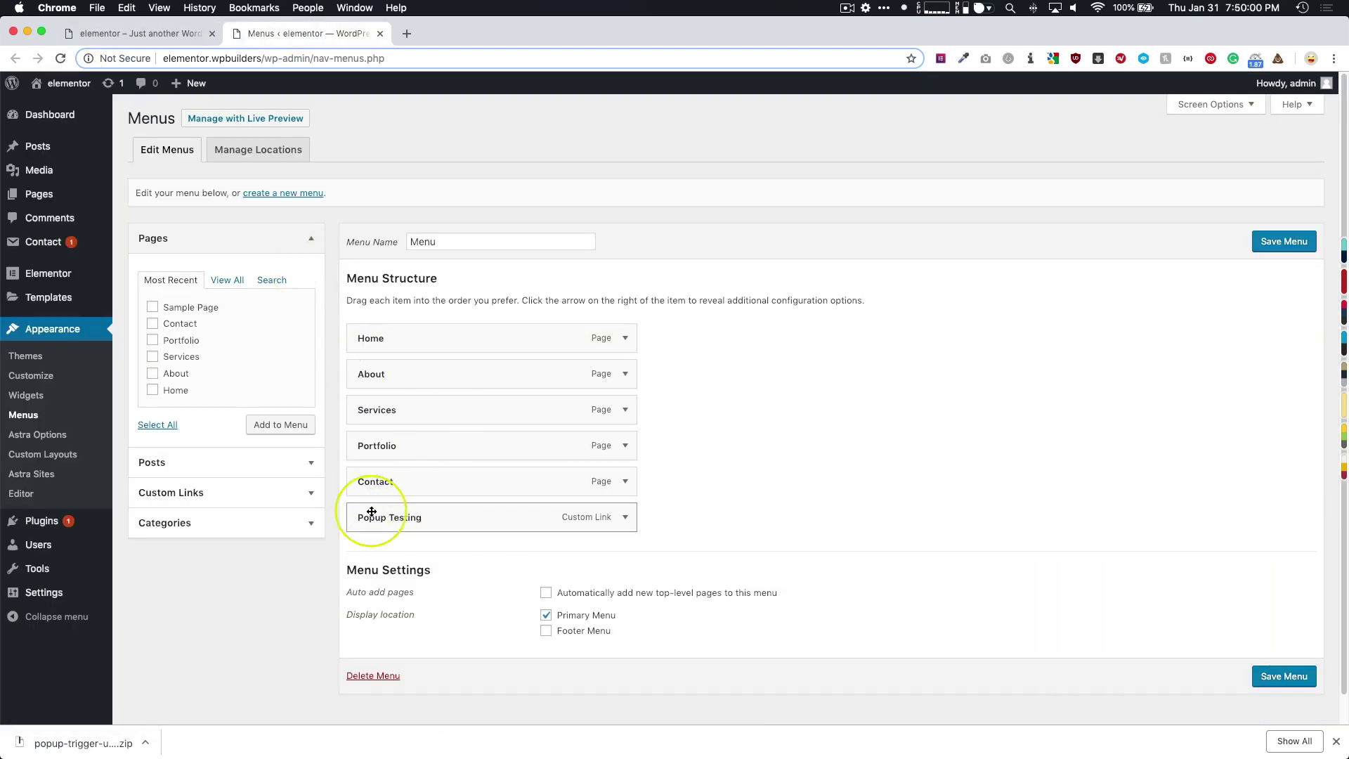
# On the live homepage, confirm Popup Testing opens the login popup, close it, and return to Menus
pyautogui.click(186, 35)
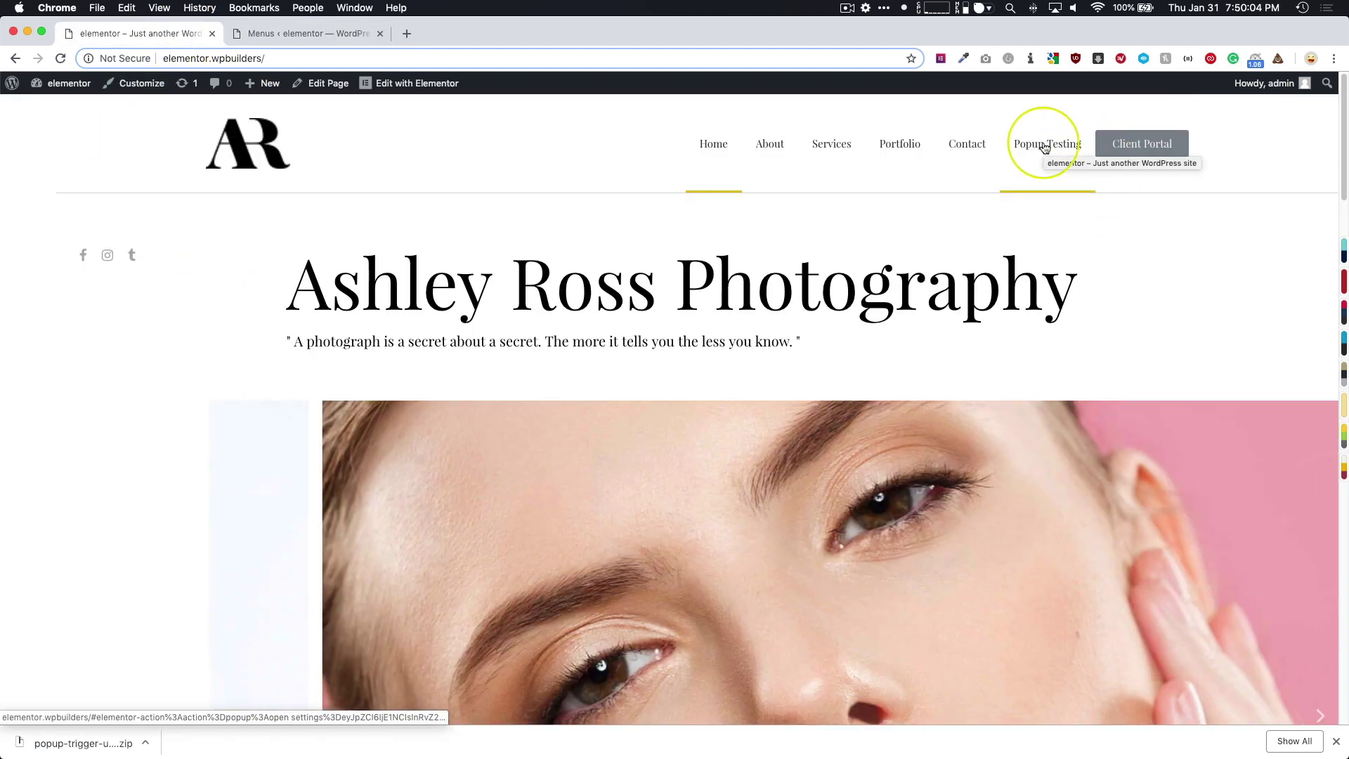
pyautogui.click(1045, 146)
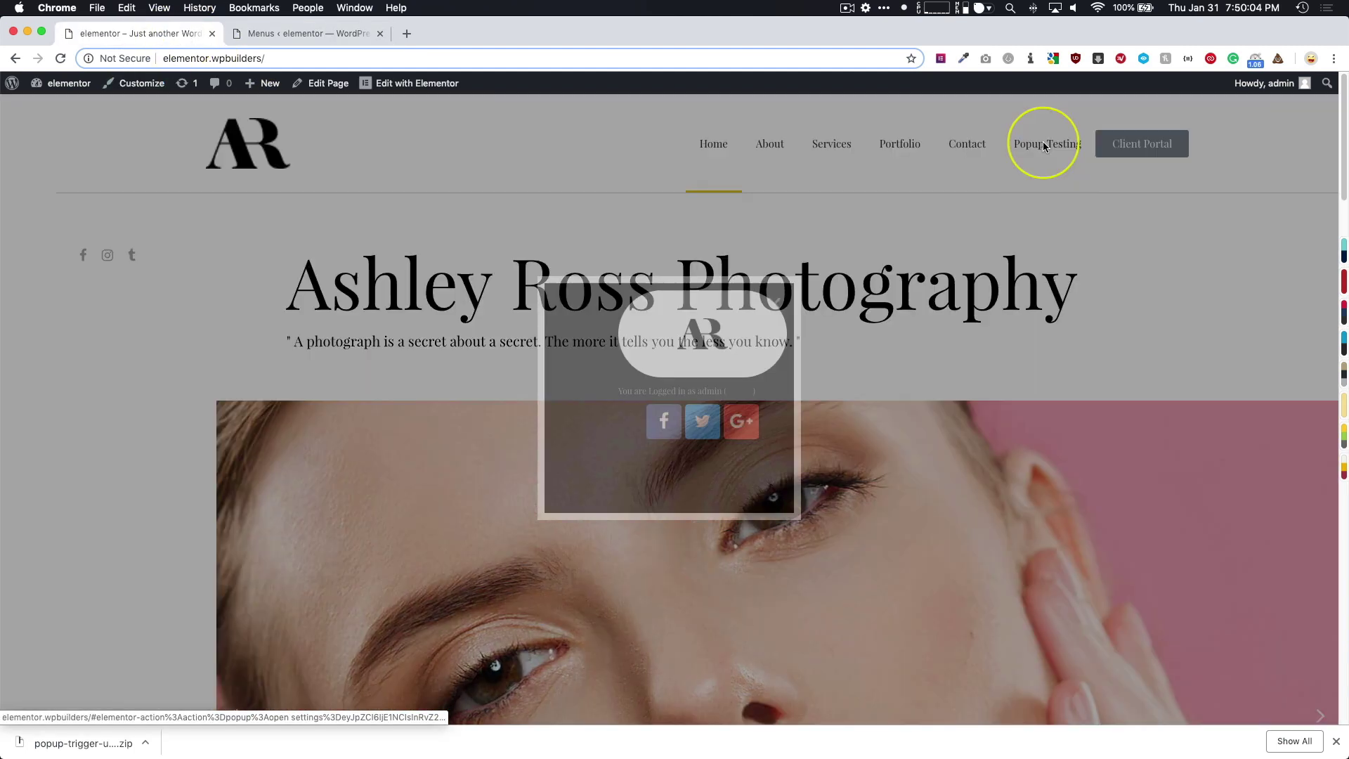
pyautogui.click(777, 306)
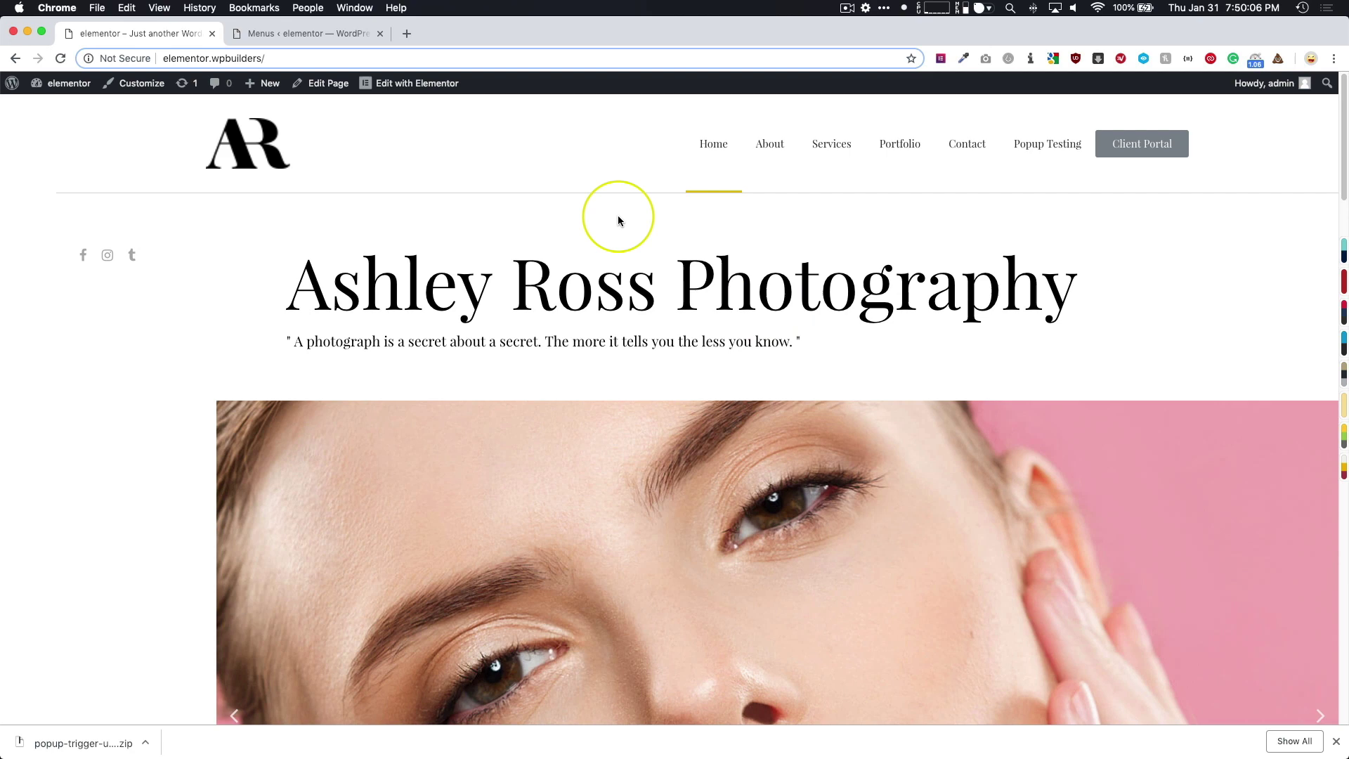
pyautogui.click(296, 46)
# In Installed Plugins, read the Popup Trigger URL for Elementor Pro 1.0.0 details, then close them
pyautogui.moveTo(63, 529)
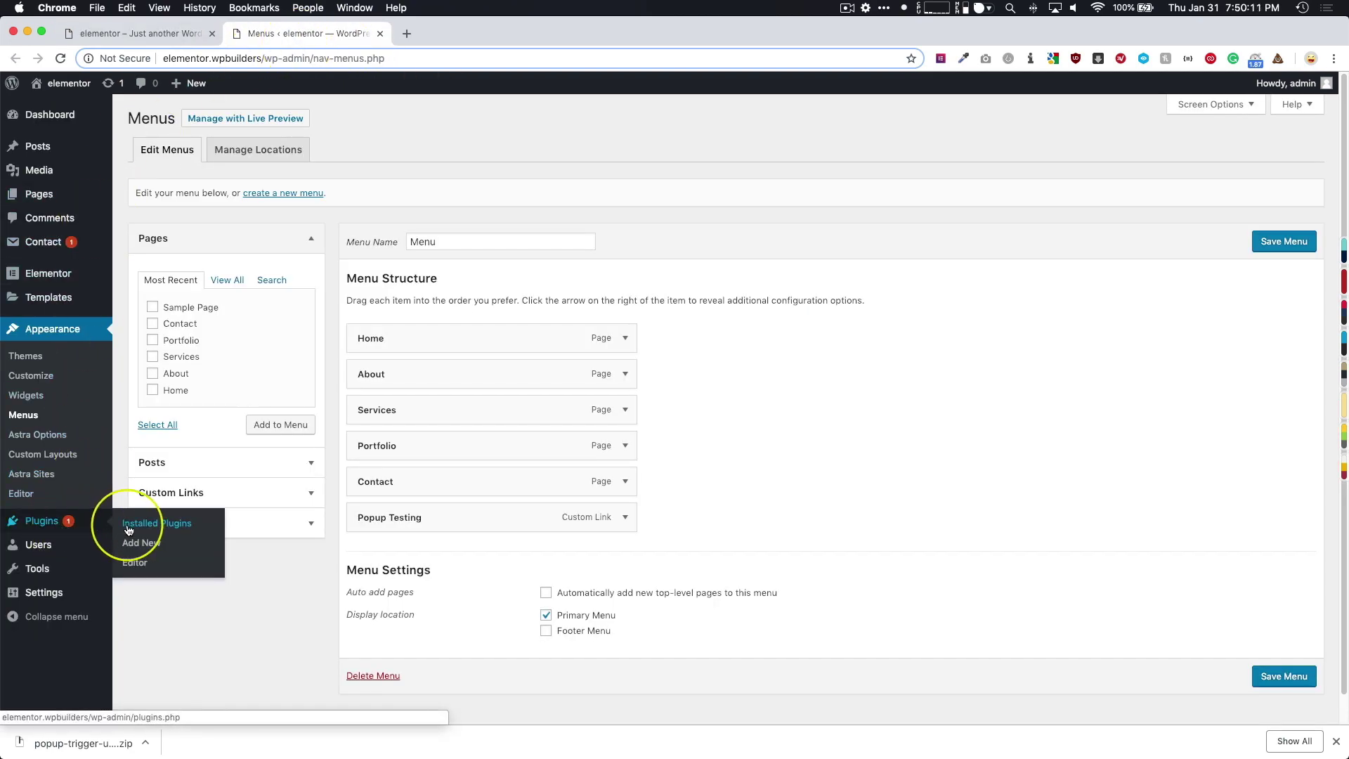
pyautogui.click(60, 527)
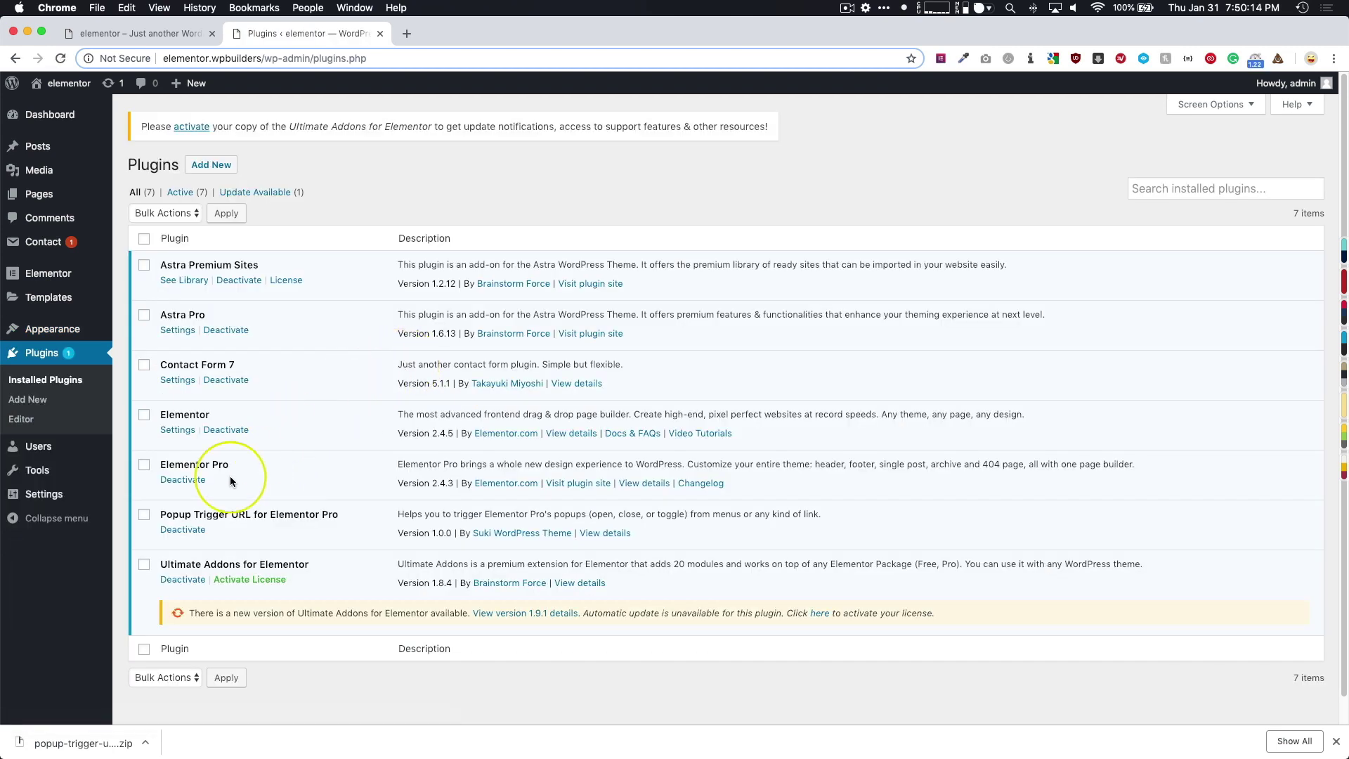
pyautogui.click(586, 534)
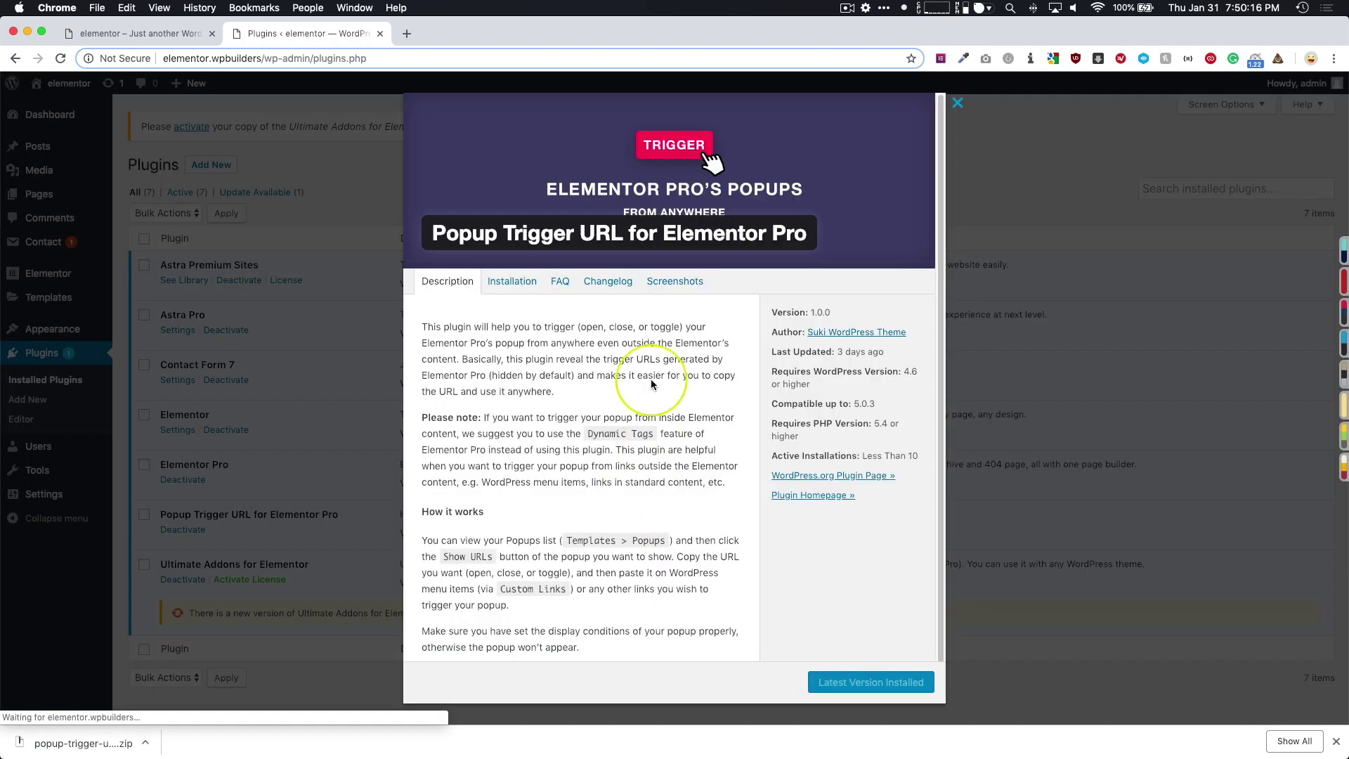
pyautogui.moveTo(807, 236); pyautogui.dragTo(432, 236)
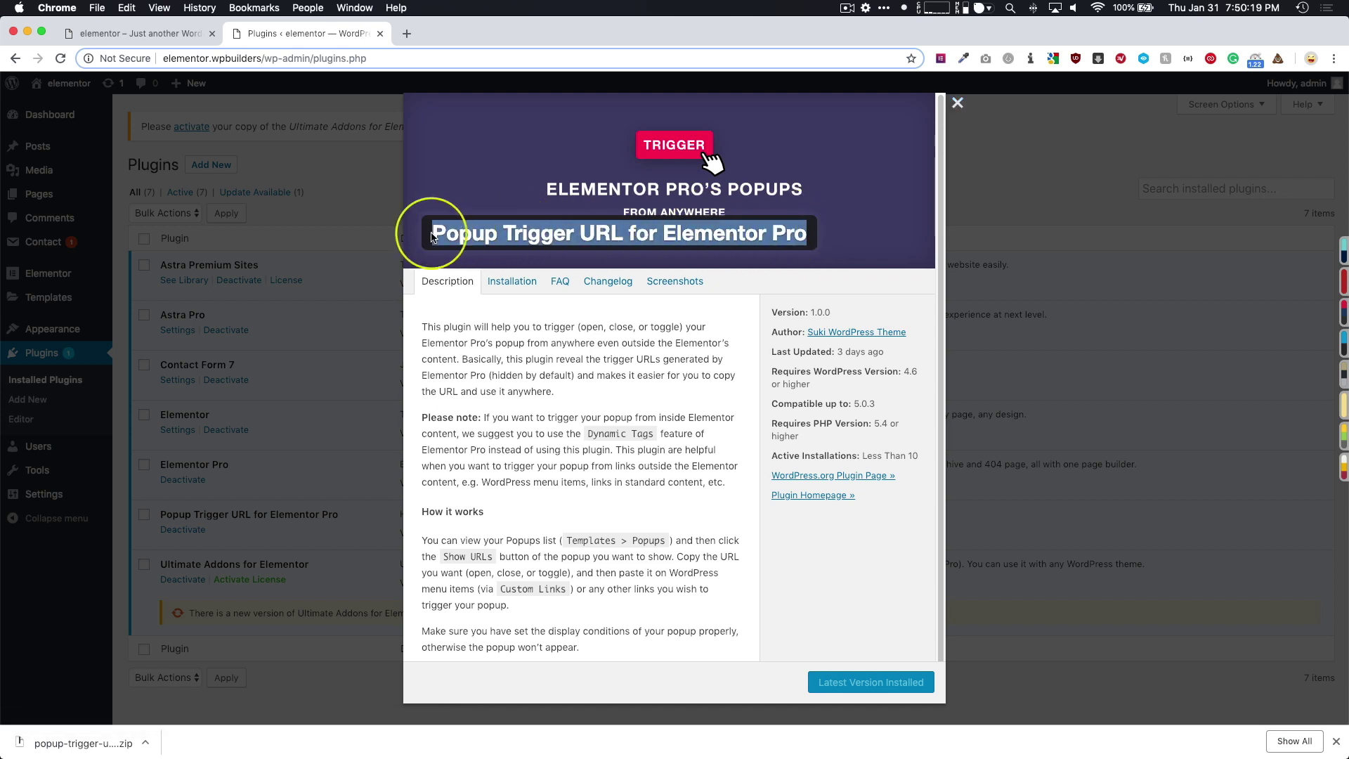
pyautogui.click(520, 179)
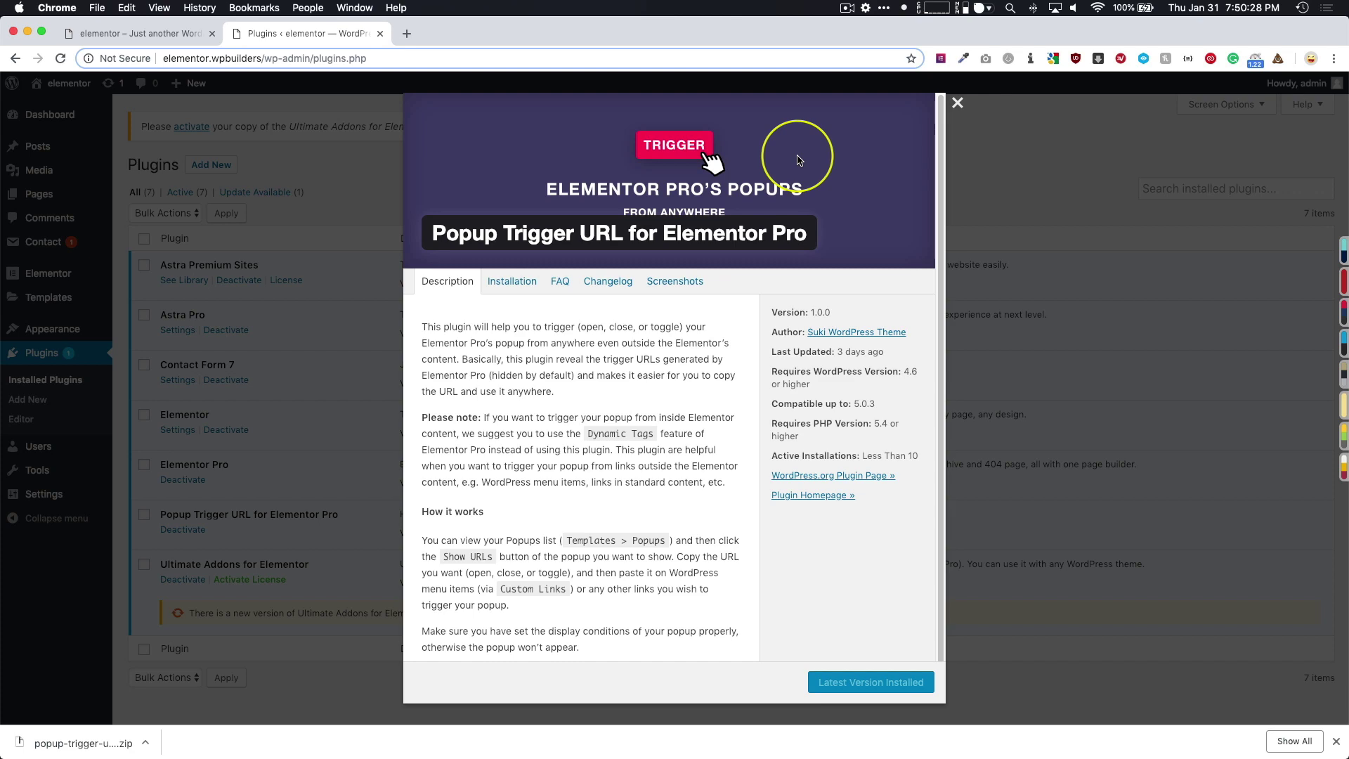
pyautogui.click(958, 103)
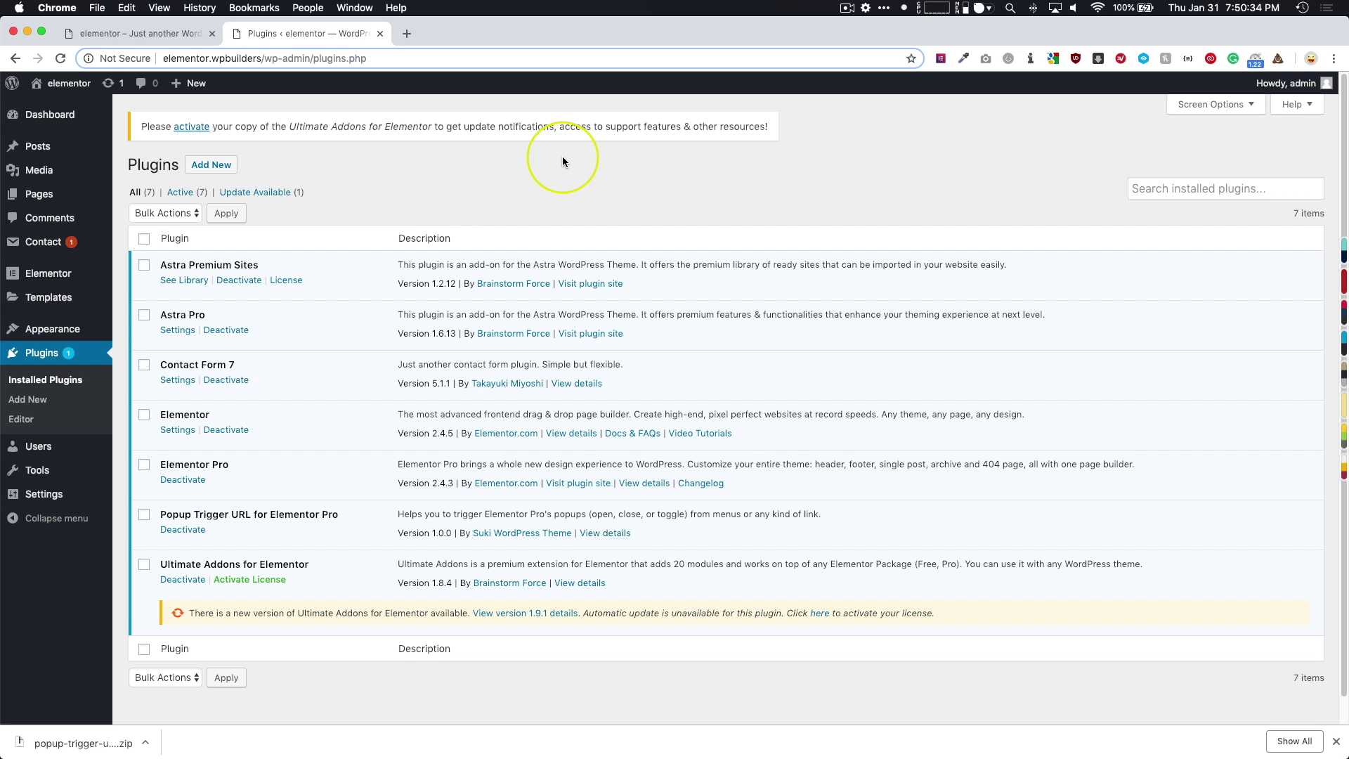
# In Templates > Popups, show the Trigger URLs for the Login Popup
pyautogui.moveTo(46, 299)
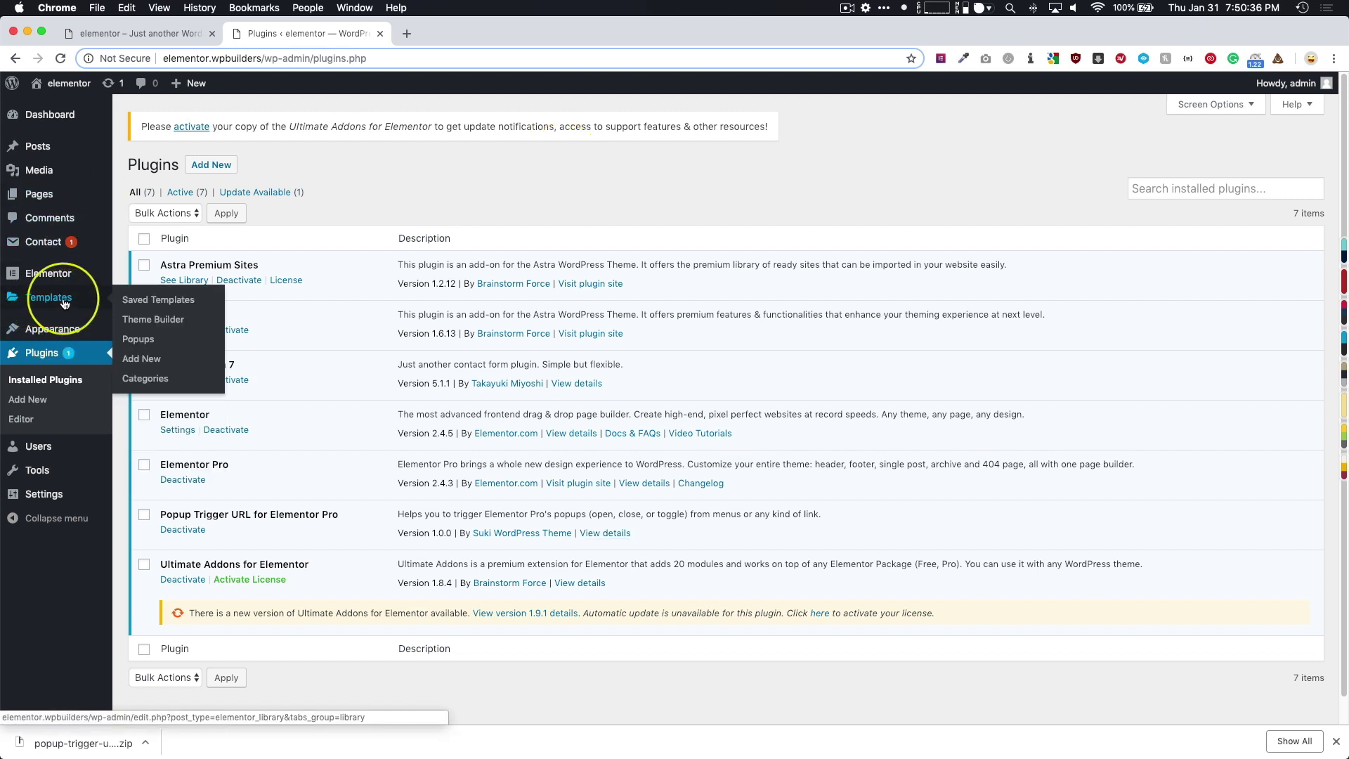
pyautogui.click(142, 344)
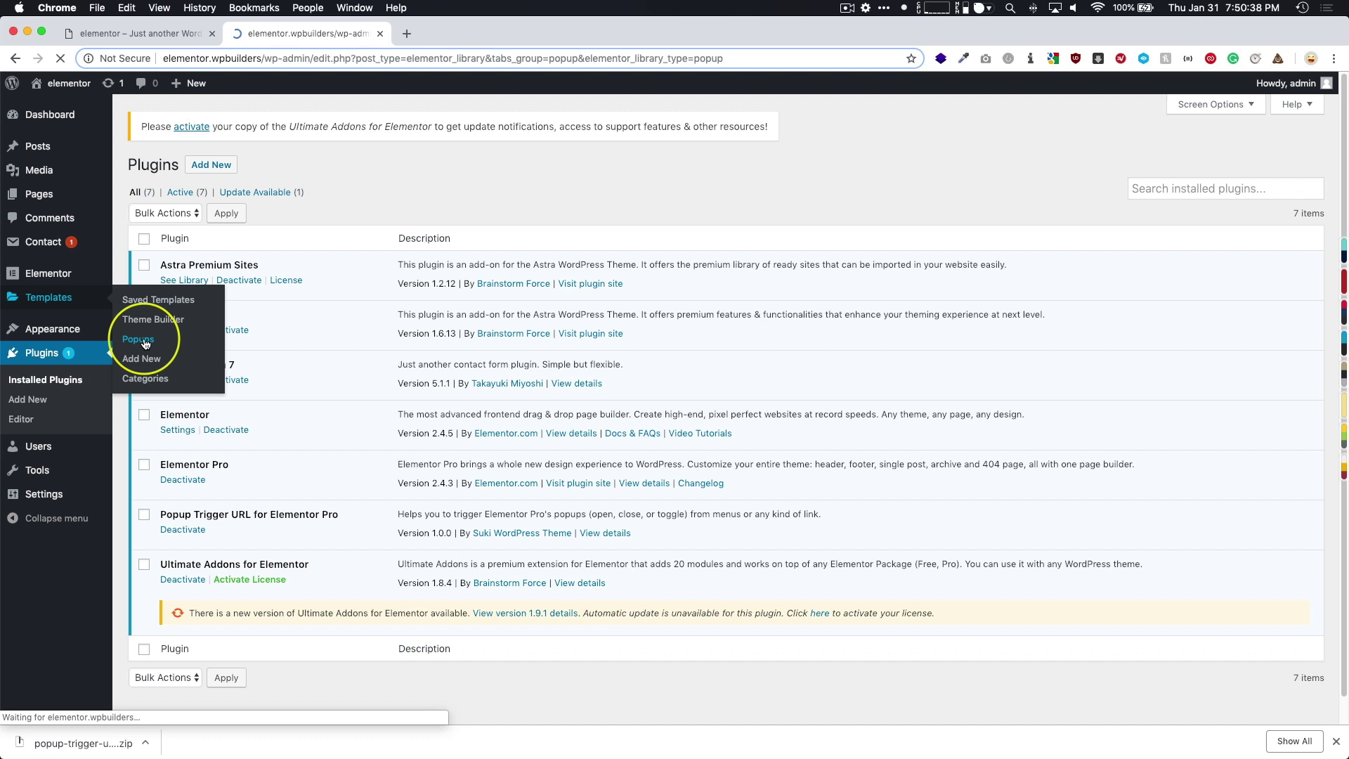
pyautogui.moveTo(1153, 238); pyautogui.dragTo(1200, 247)
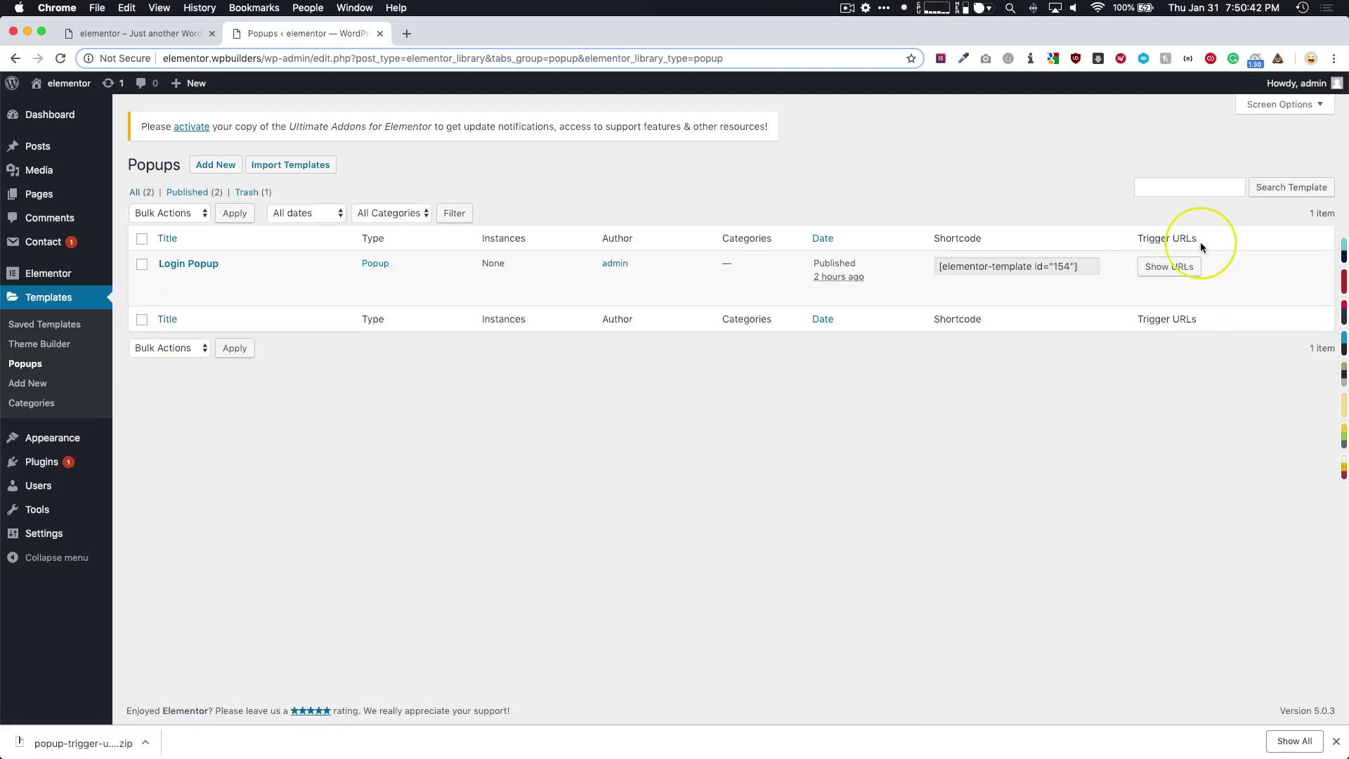
pyautogui.click(1169, 267)
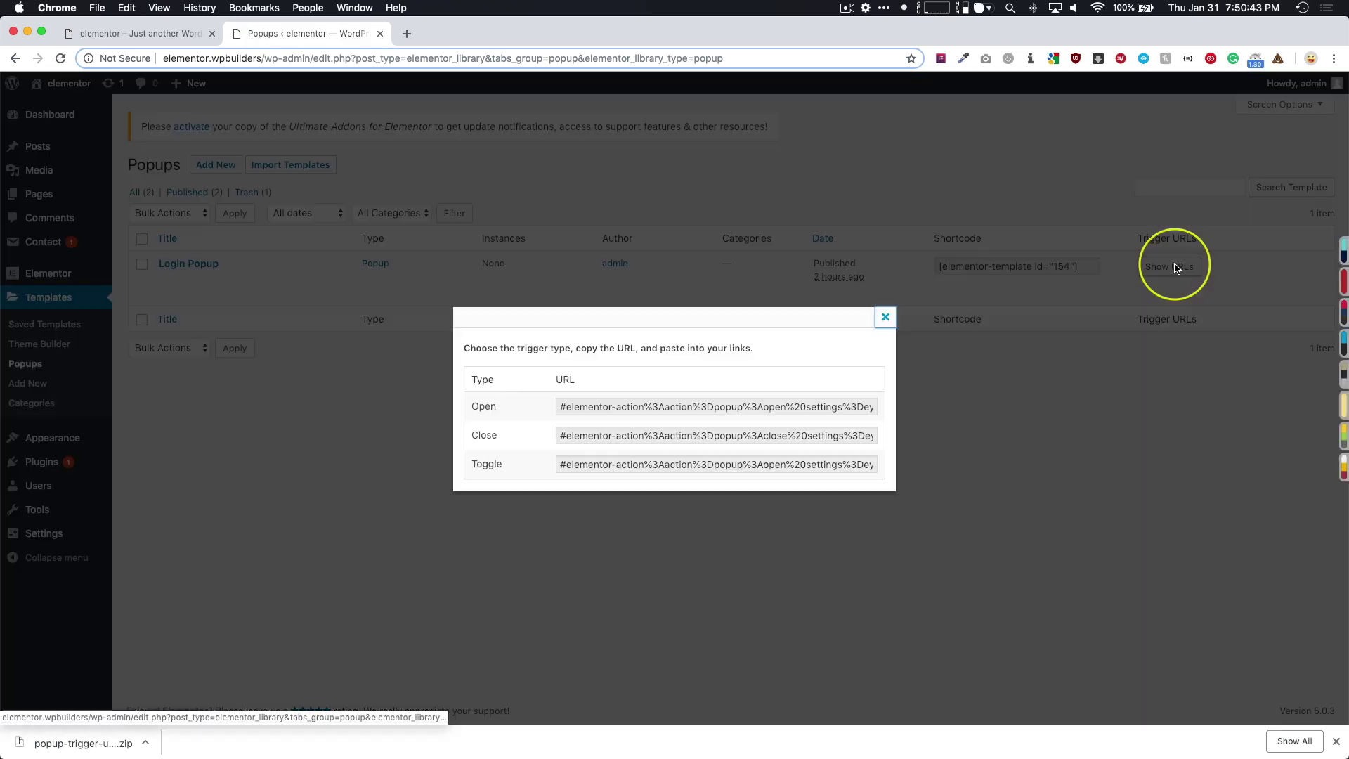
# Compare the Open, Close and Toggle URLs, then select and copy the Open URL
pyautogui.click(584, 406)
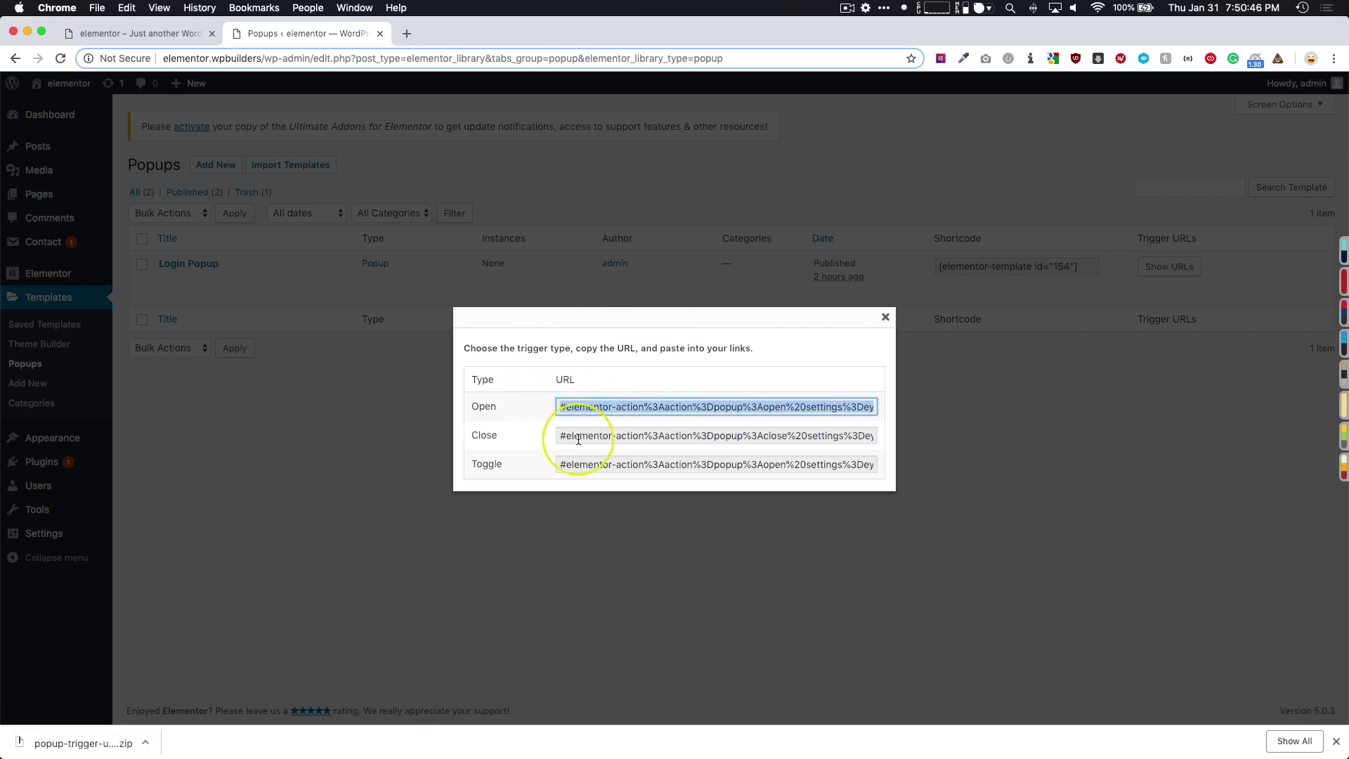
pyautogui.click(578, 437)
pyautogui.click(581, 465)
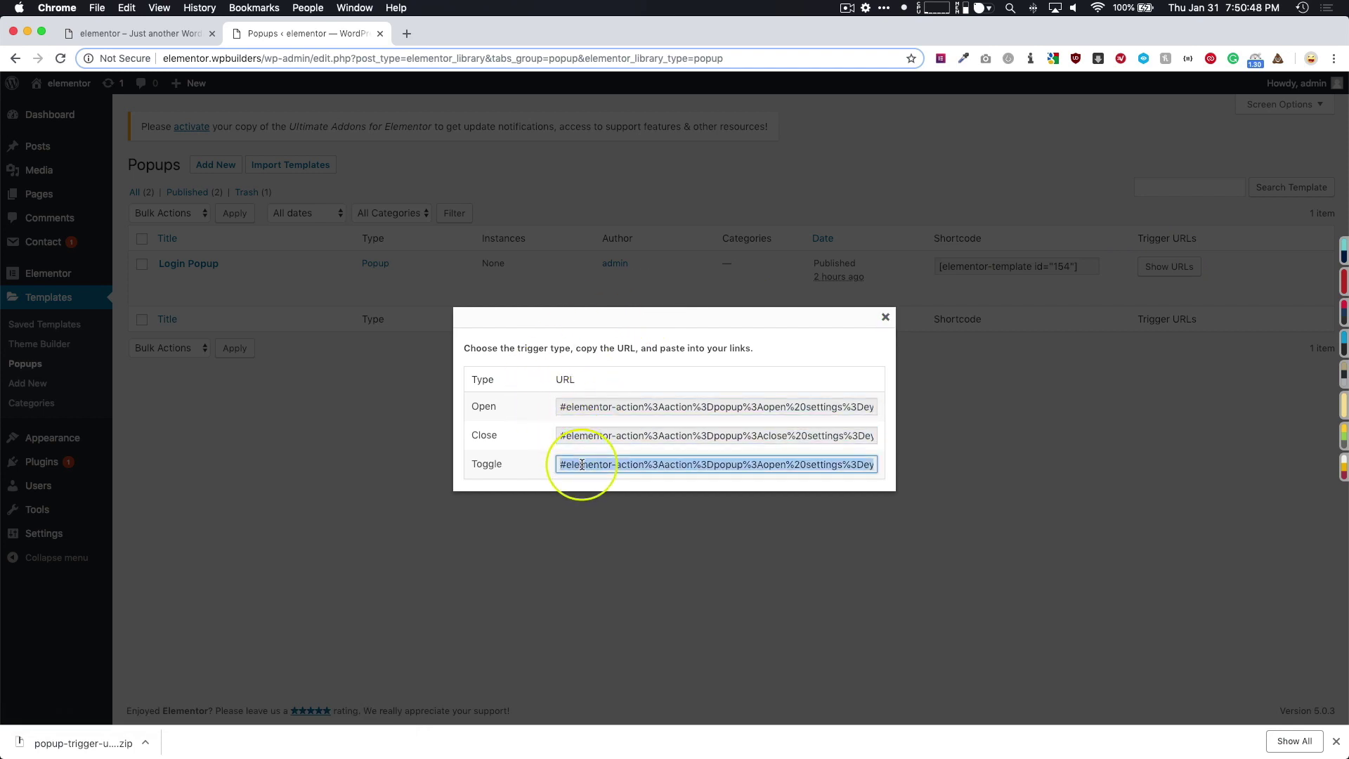
pyautogui.click(586, 407)
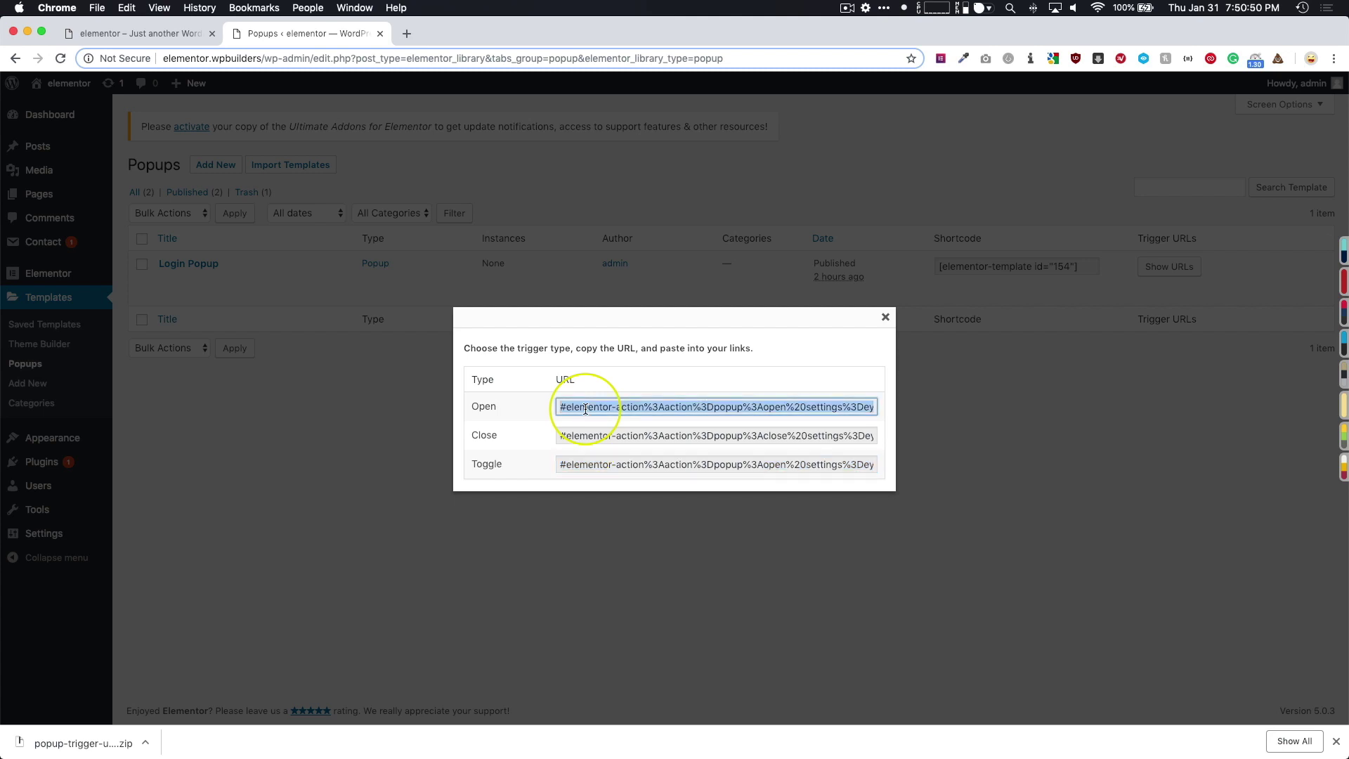
pyautogui.click(538, 320)
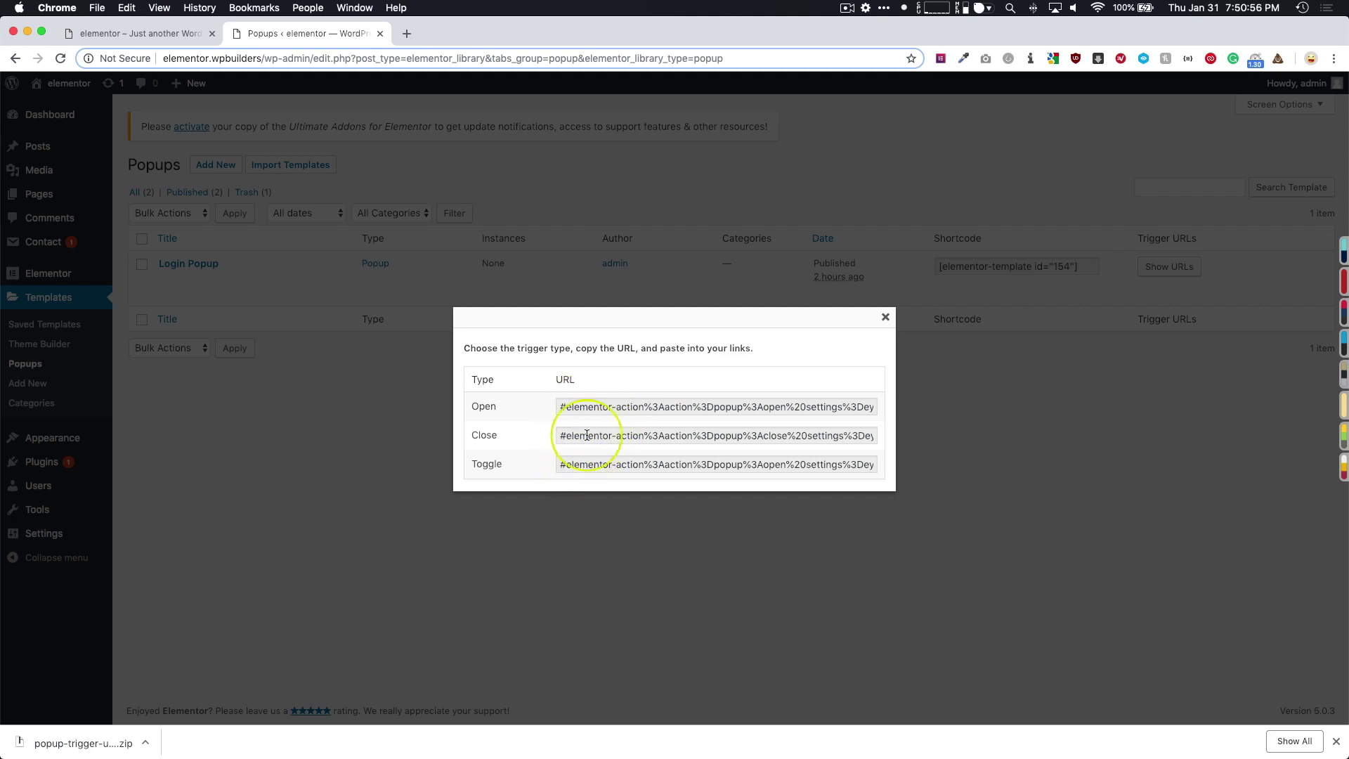
pyautogui.click(585, 407)
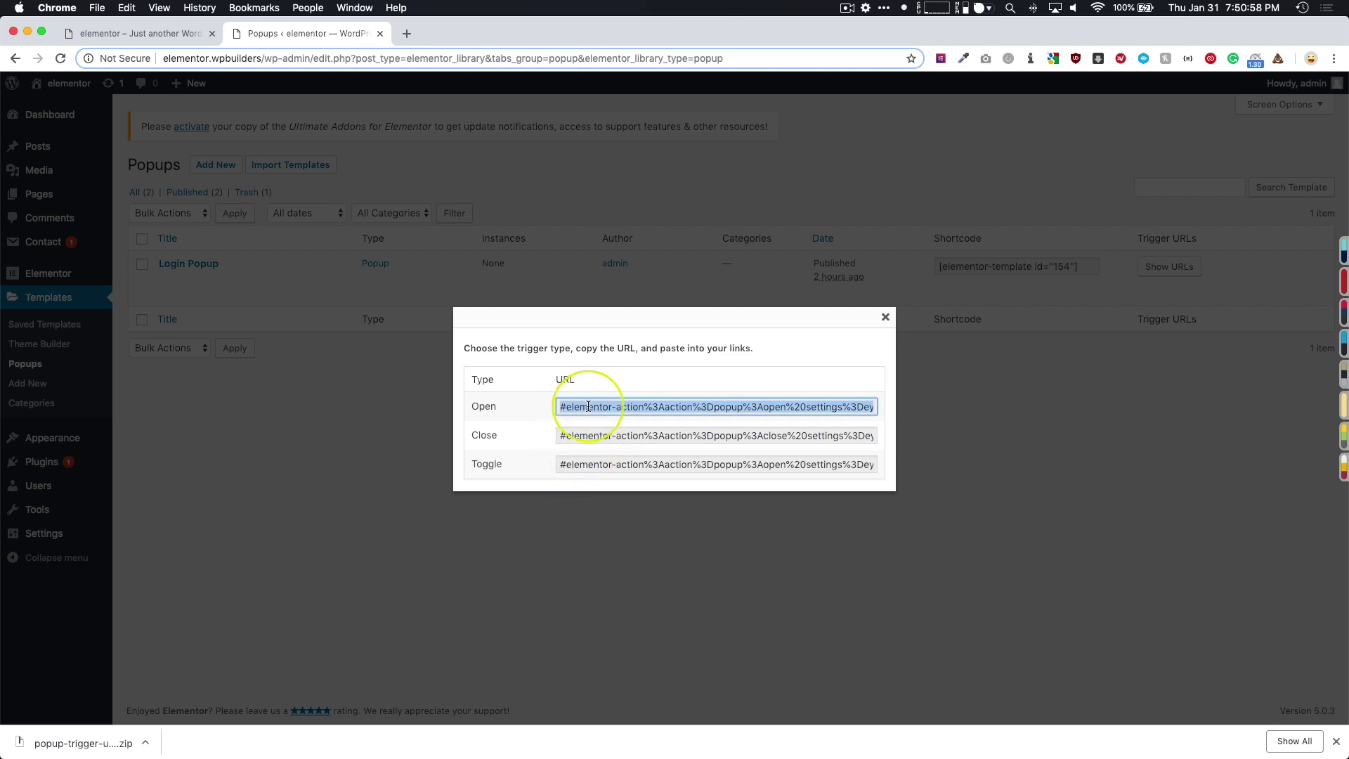
pyautogui.click(349, 385)
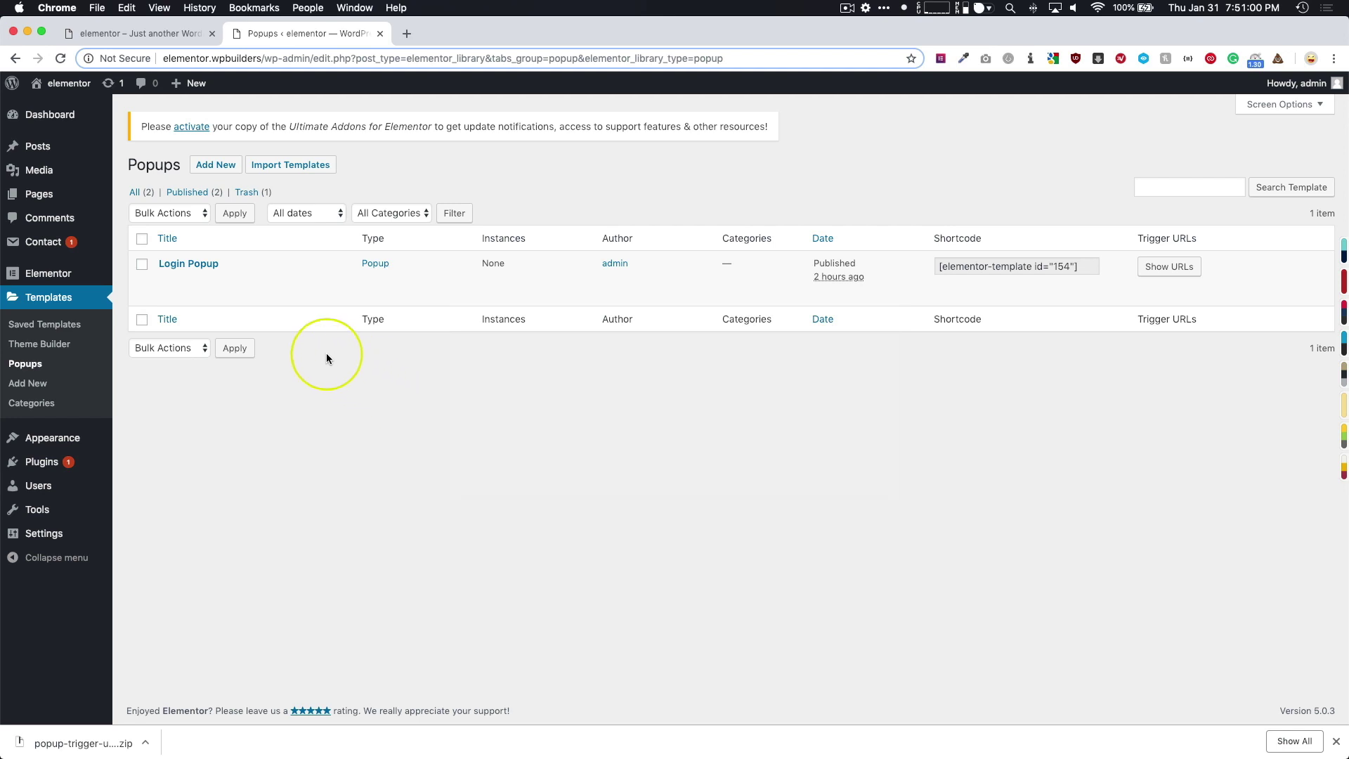
# Replace the Popup Testing menu item's URL with the Login Popup's Open trigger URL and save the menu
pyautogui.moveTo(49, 437)
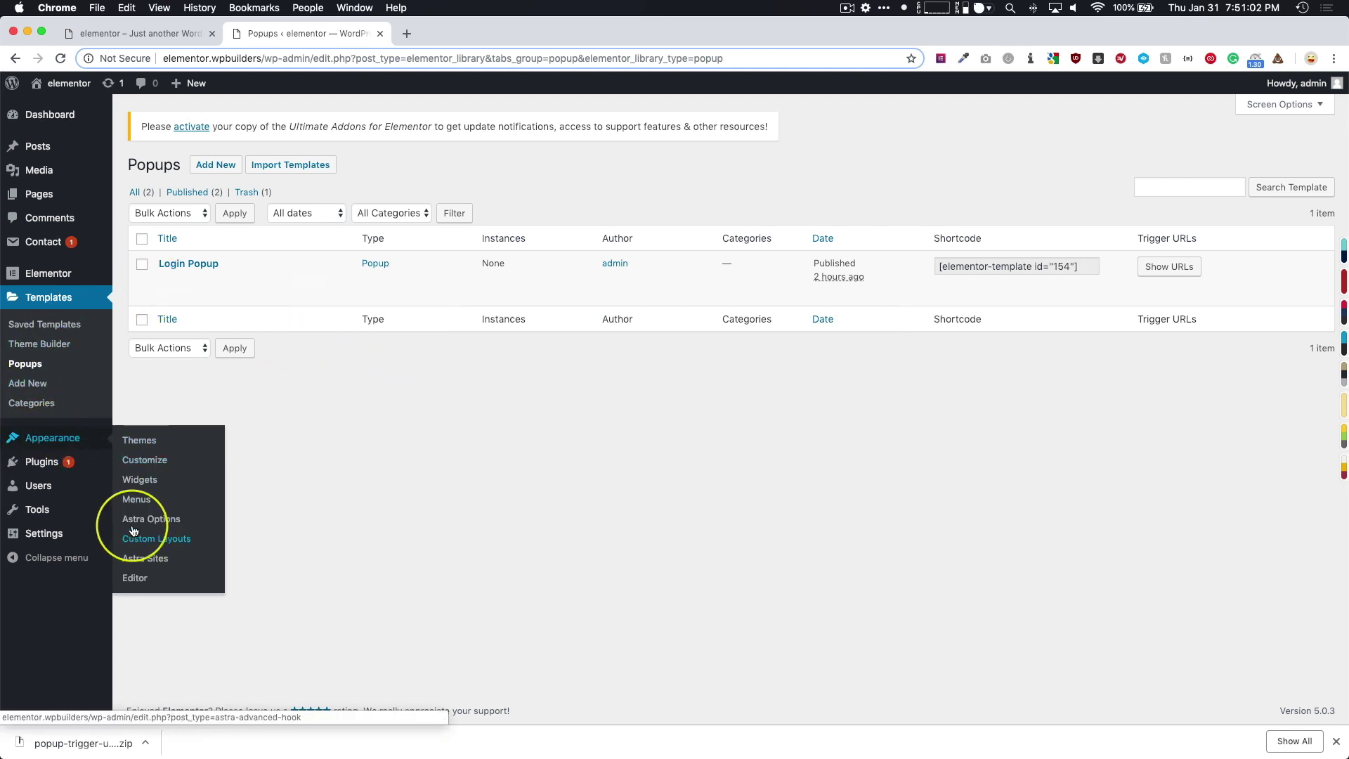
pyautogui.click(140, 499)
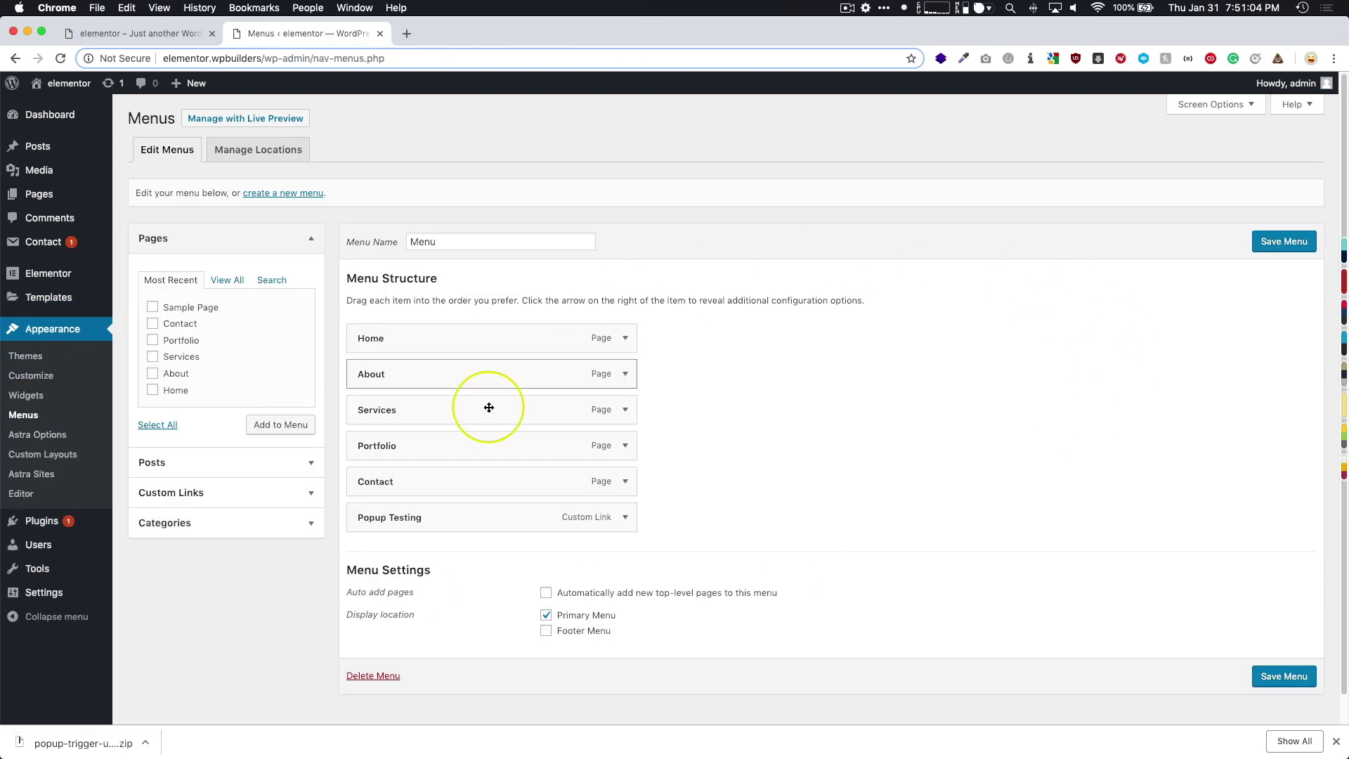
pyautogui.click(626, 517)
pyautogui.scroll(-5, 498, 421)
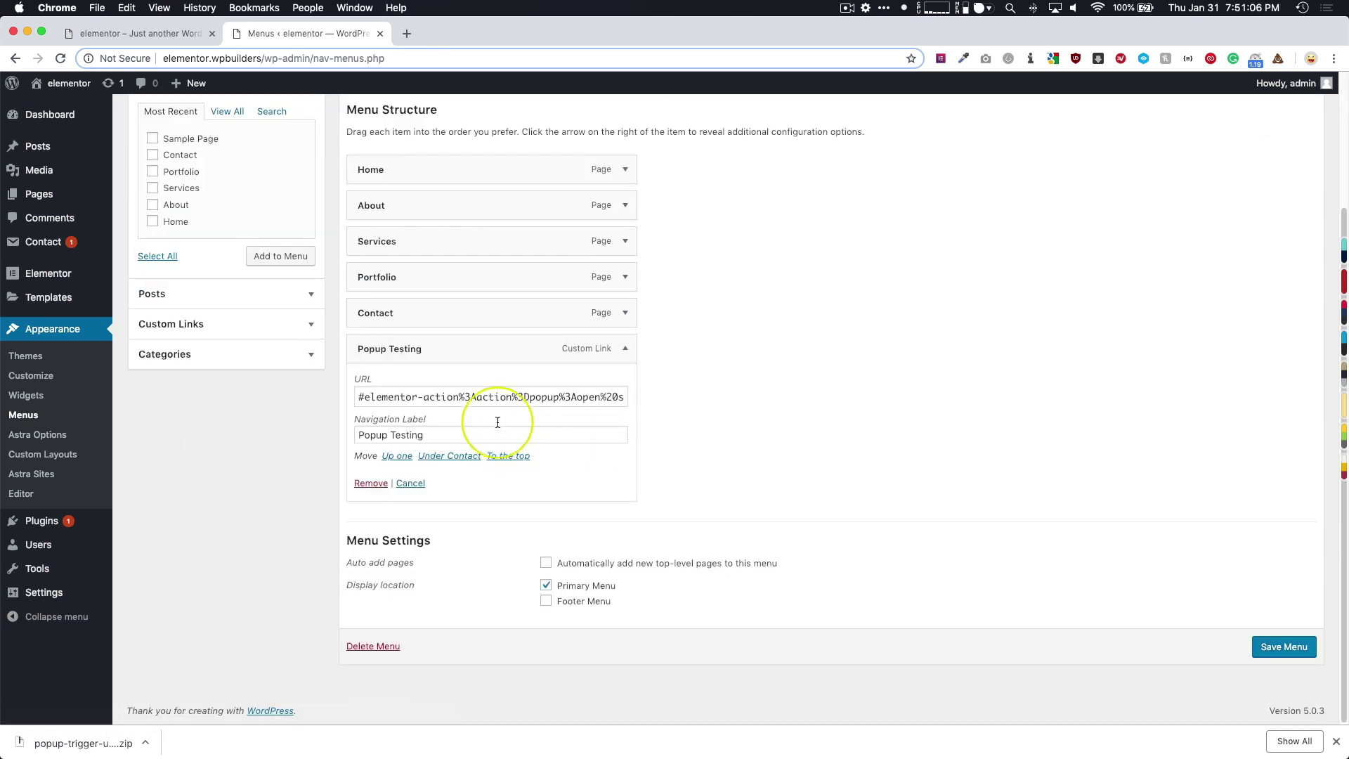
pyautogui.tripleClick(491, 397)
pyautogui.hotkey('ctrl', 'v')
pyautogui.click(734, 374)
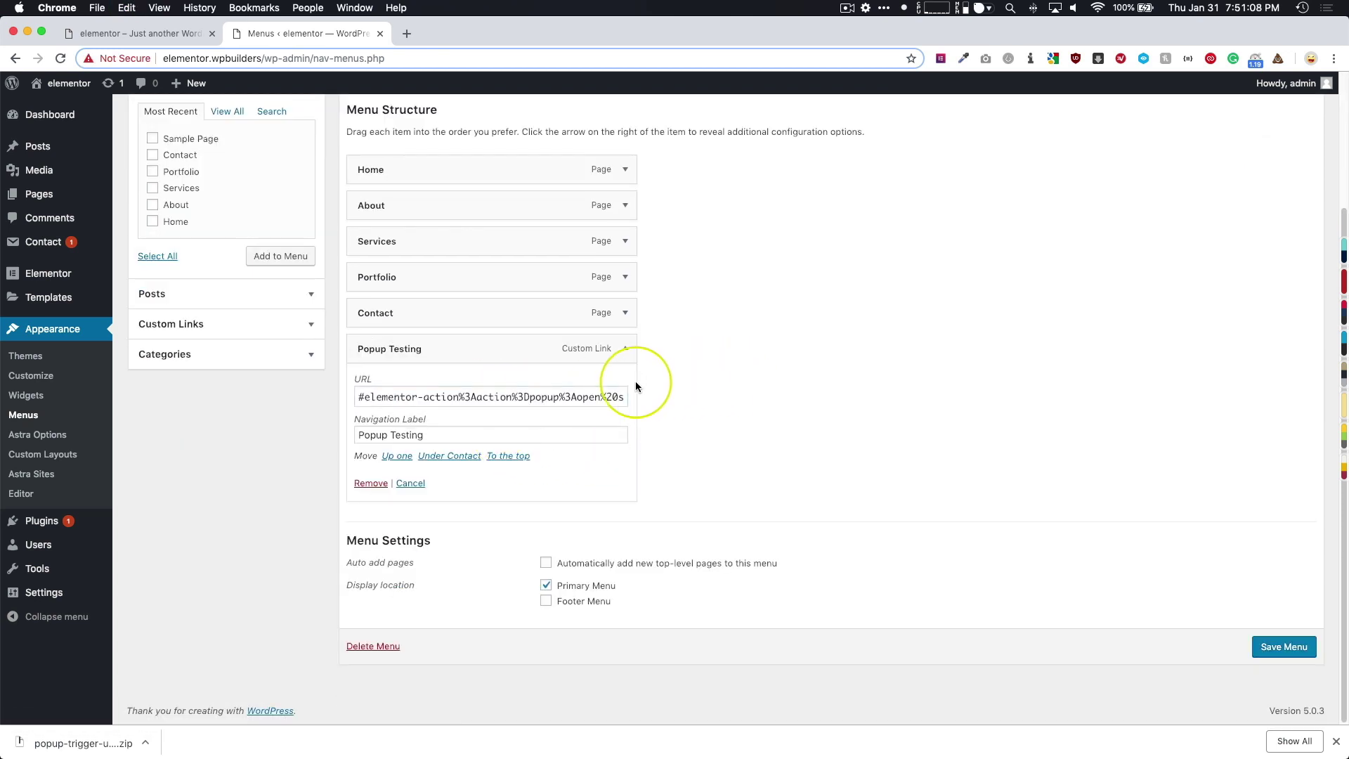
pyautogui.click(1272, 643)
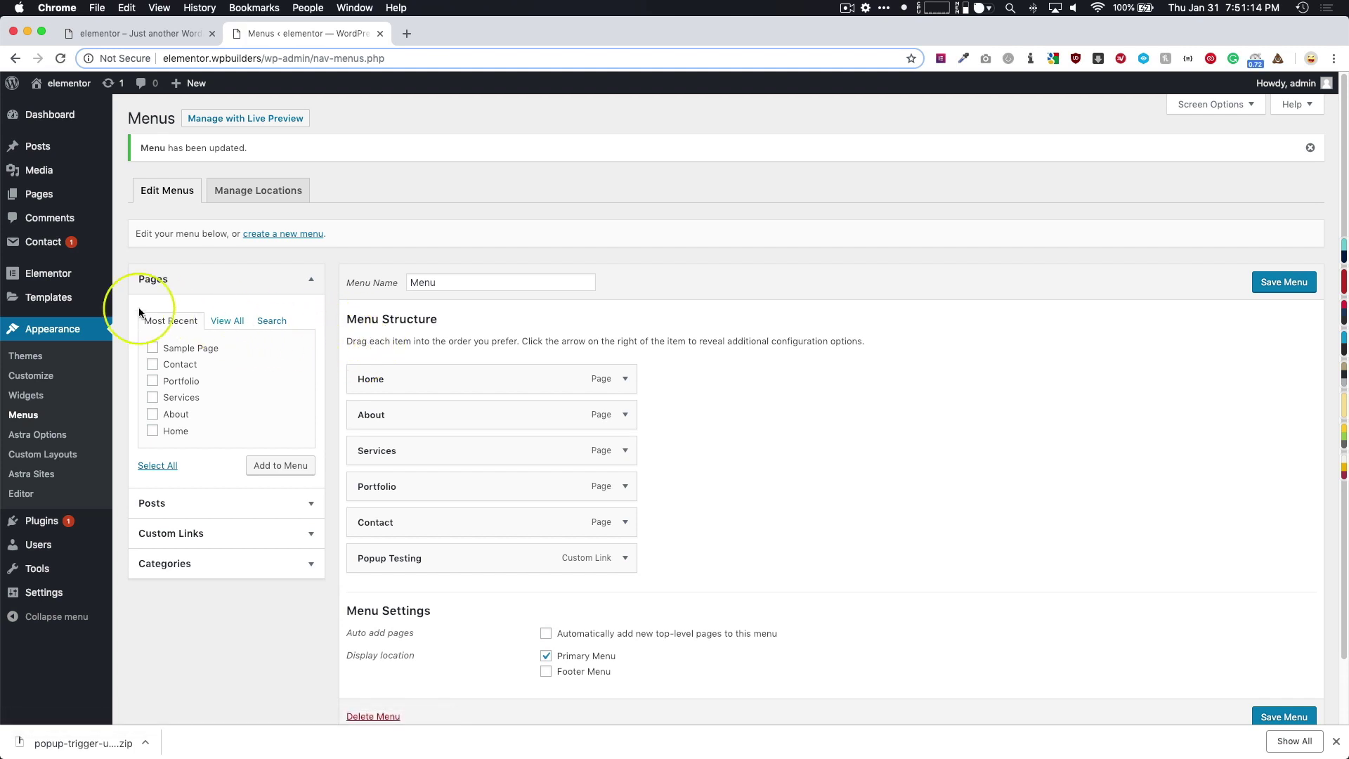
# Reopen the Login Popup's trigger URLs in Templates > Popups and inspect its Close URL
pyautogui.moveTo(55, 277)
pyautogui.moveTo(106, 295)
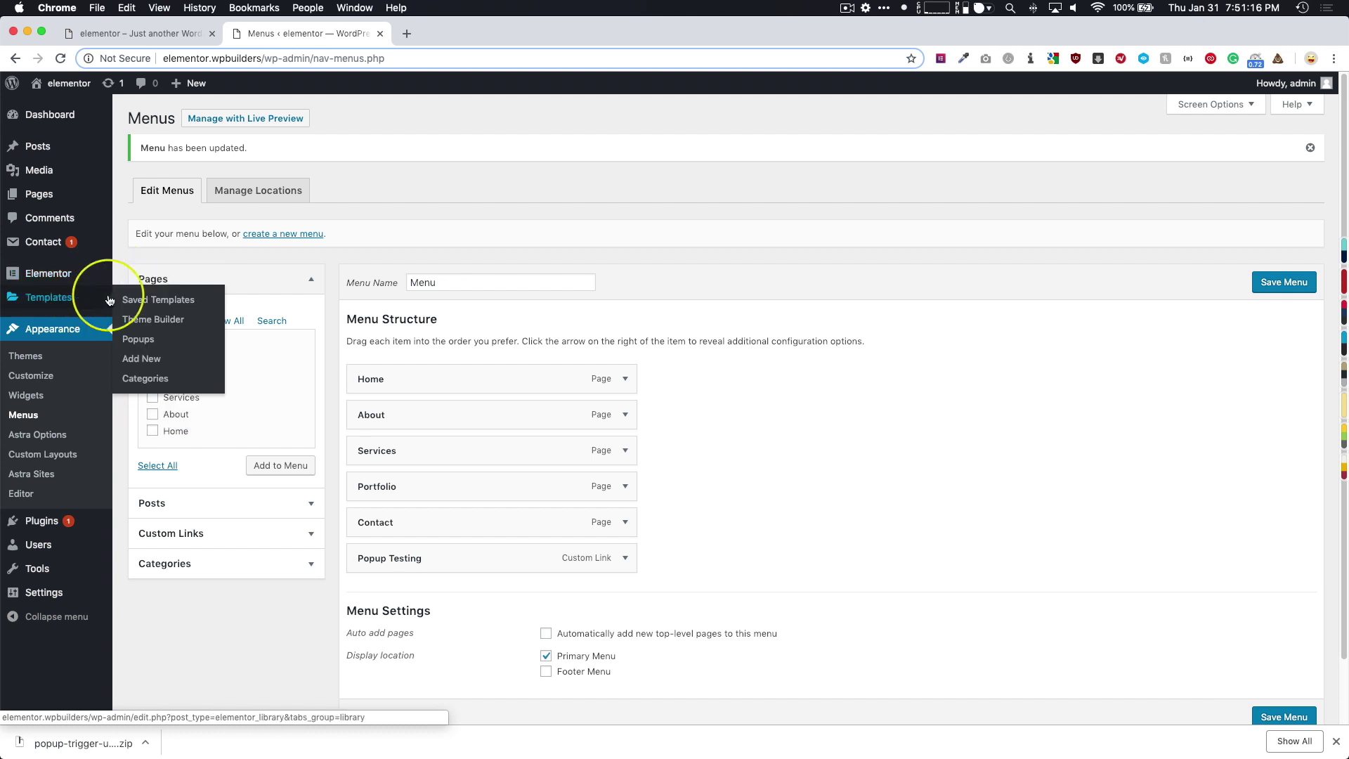
pyautogui.click(148, 337)
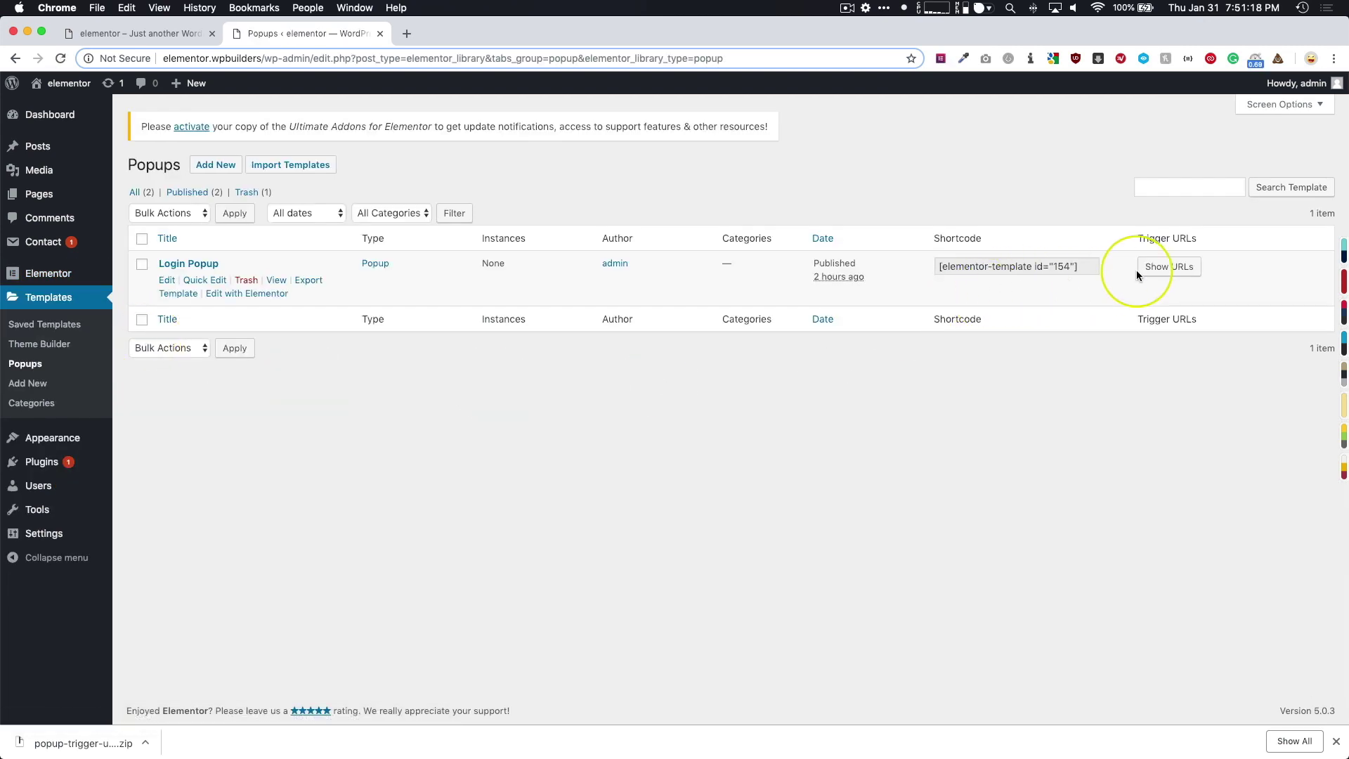
pyautogui.click(1141, 267)
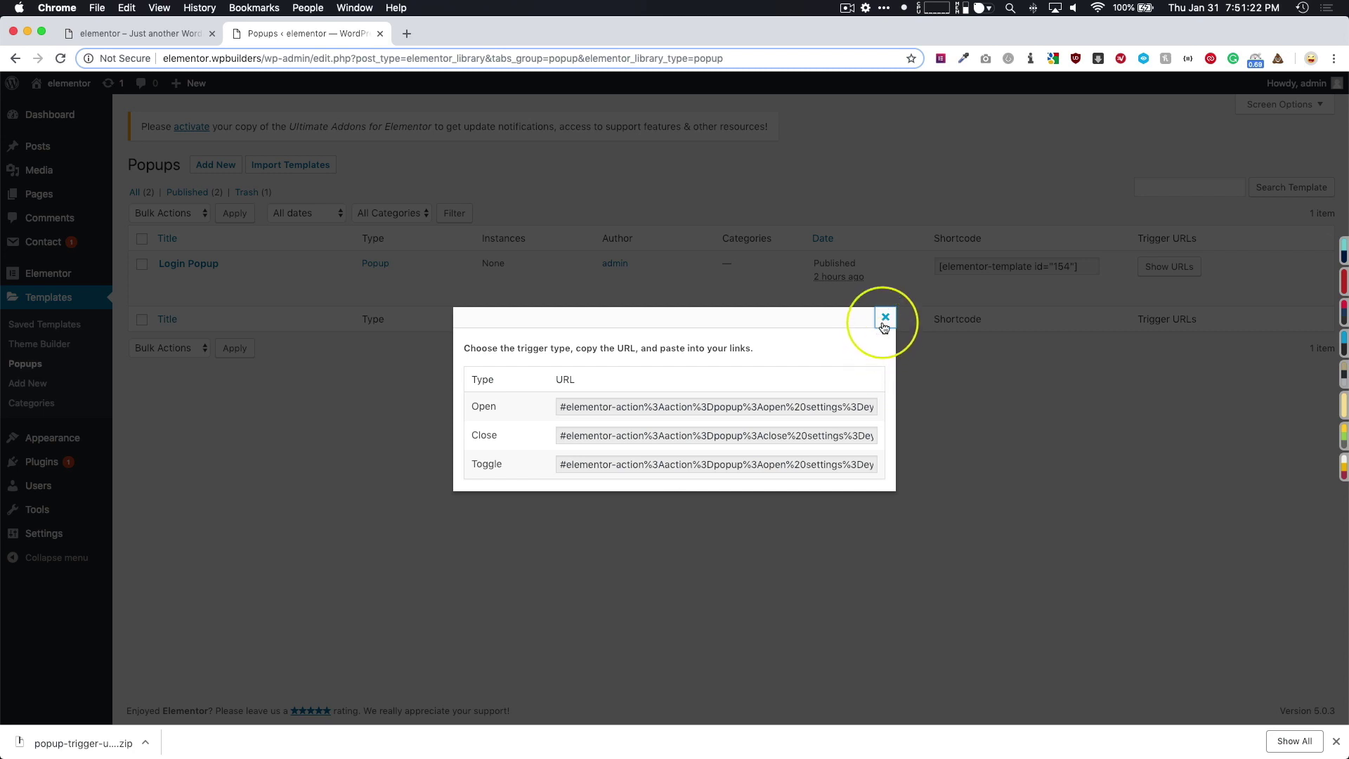
pyautogui.click(764, 440)
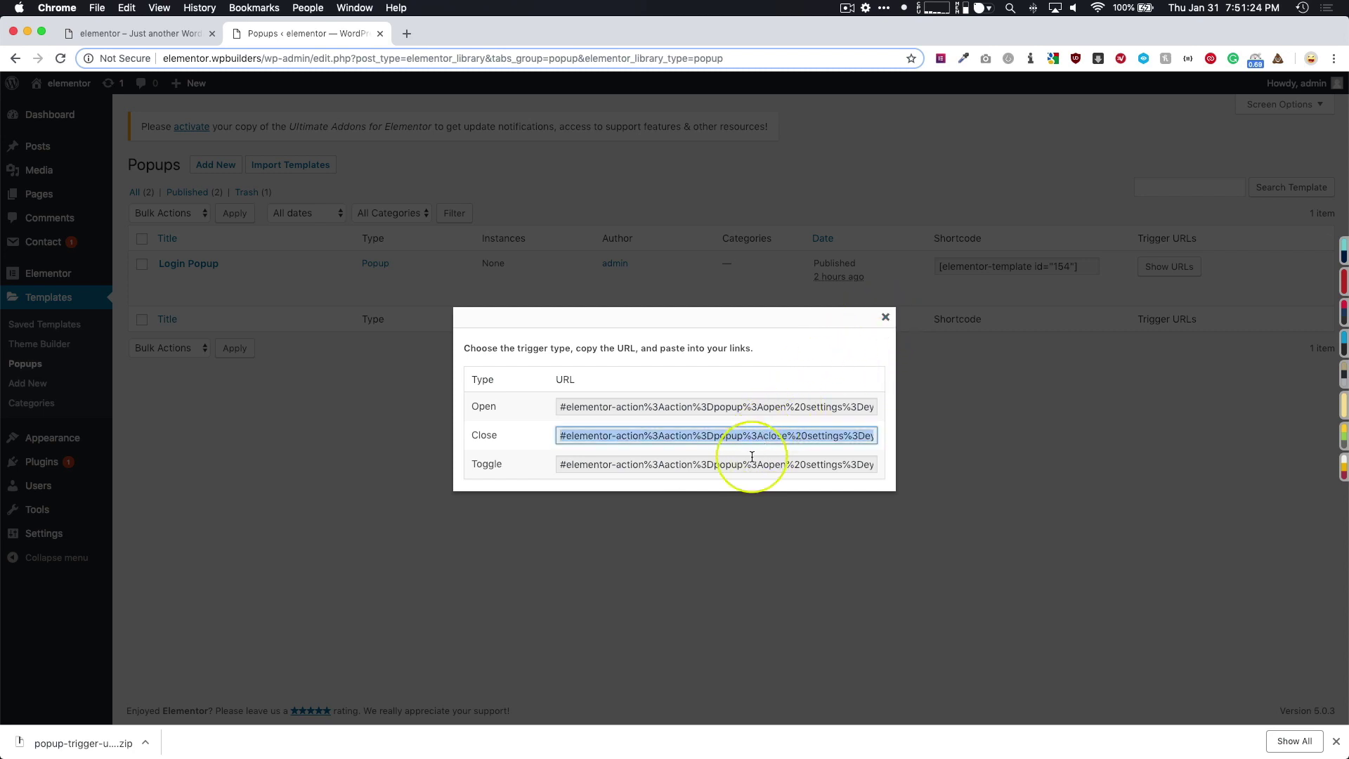
pyautogui.click(885, 317)
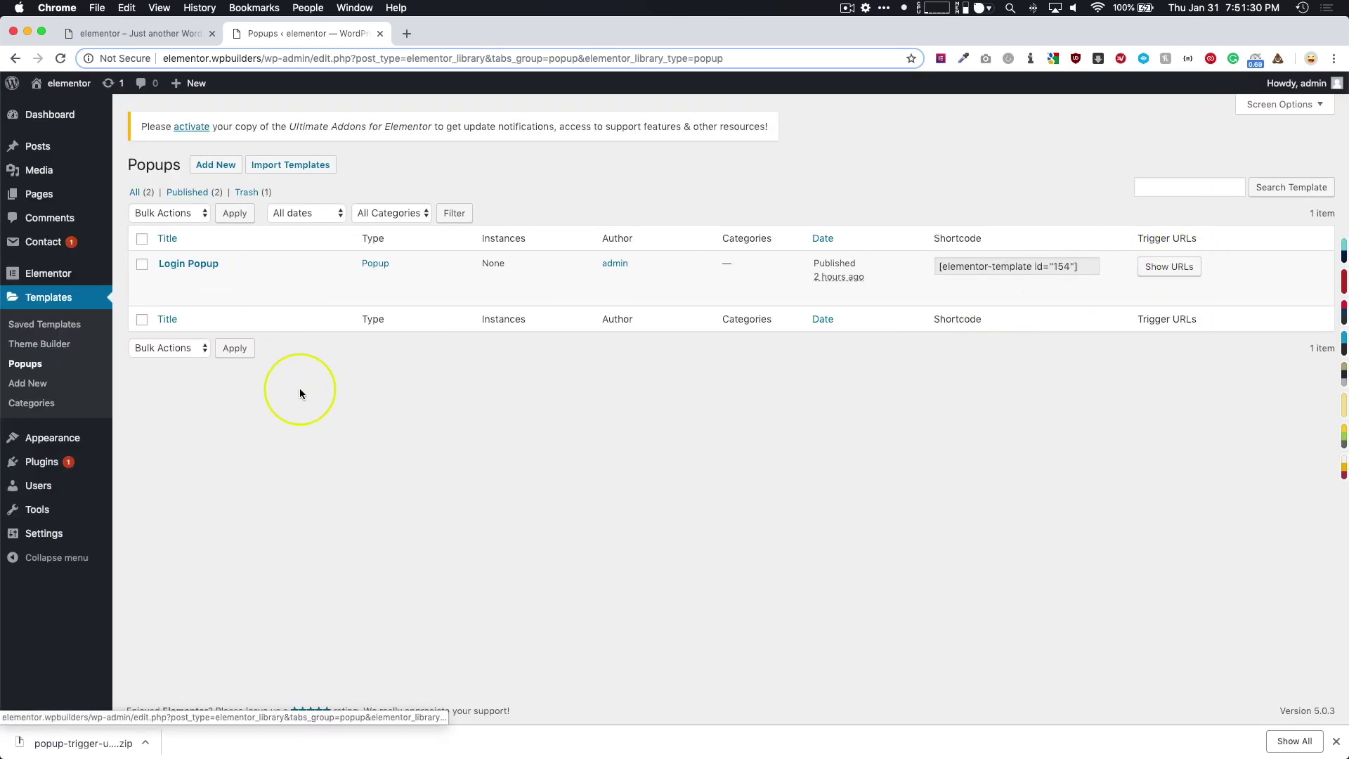
# Add a new Popup template named 'Testing' and create it
pyautogui.click(214, 166)
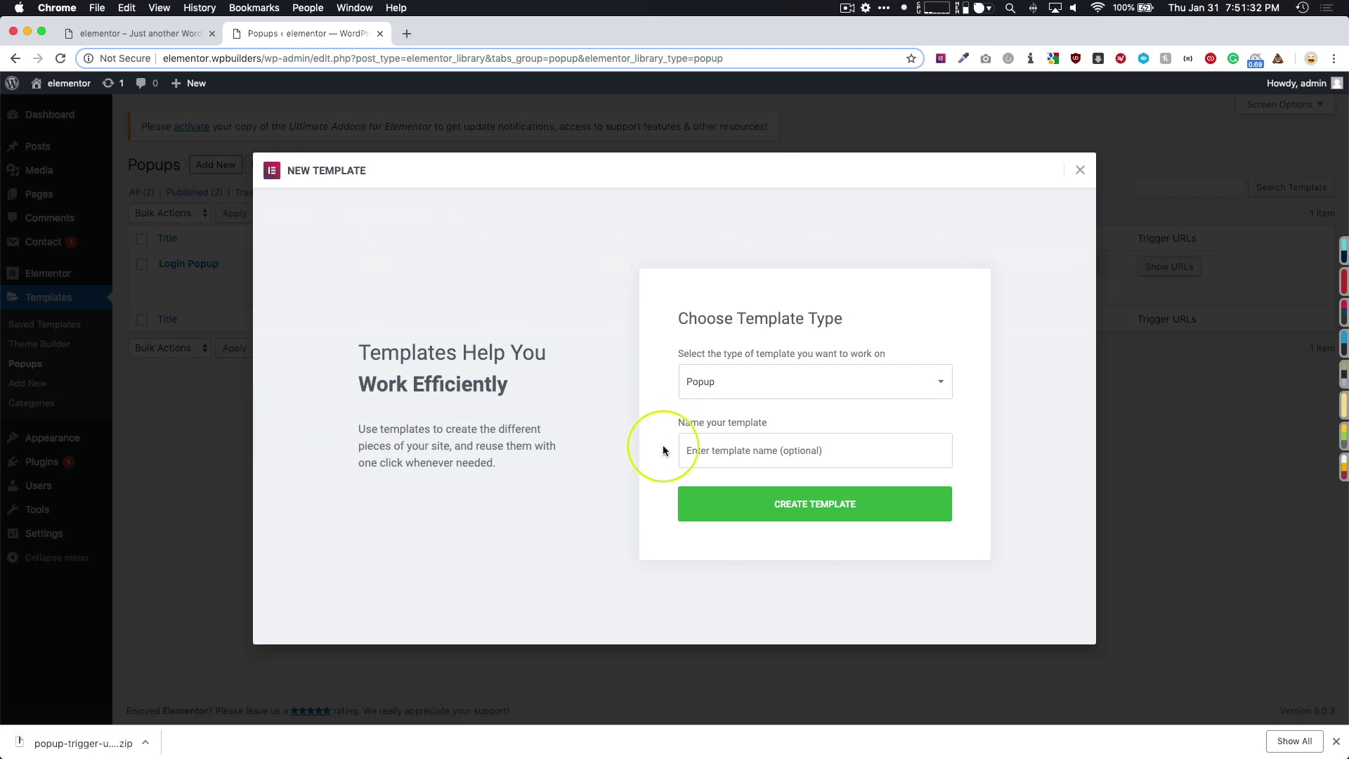
pyautogui.click(698, 448)
pyautogui.write('Testing')
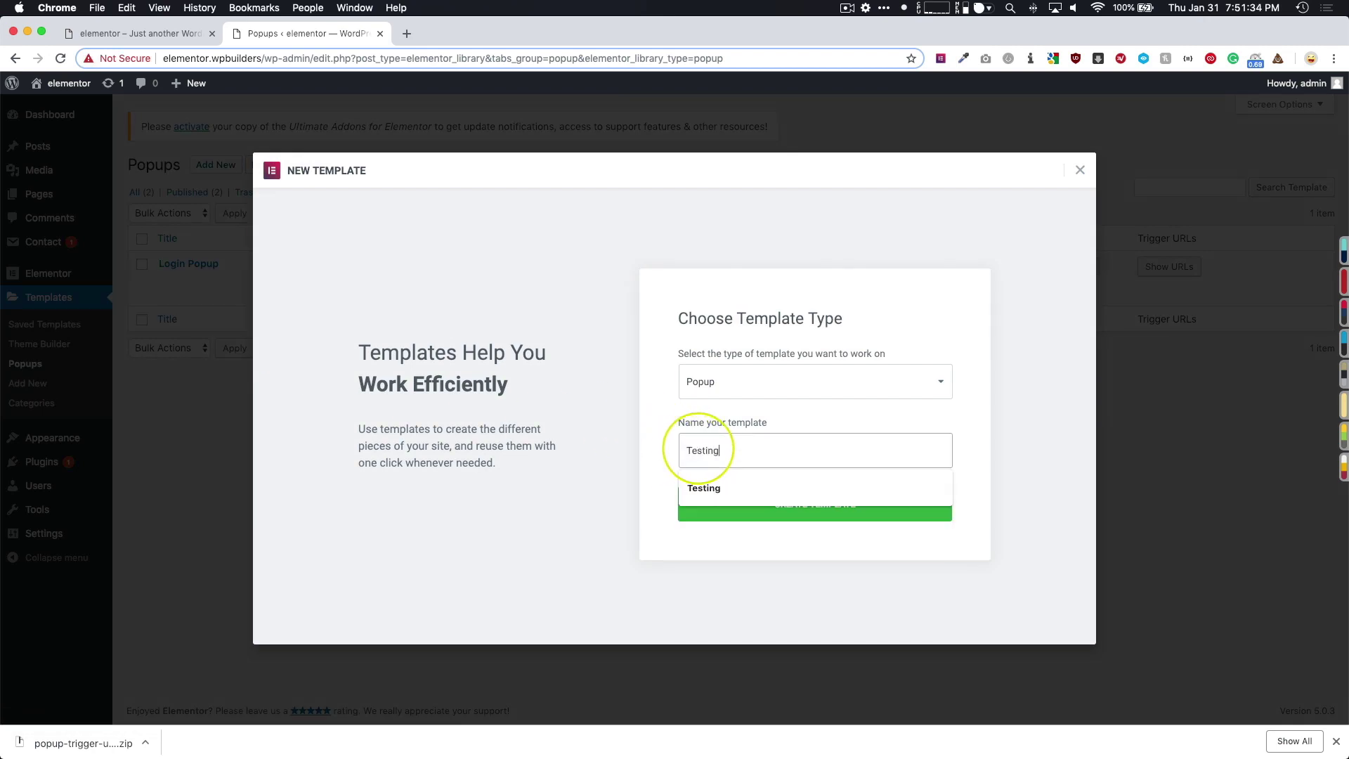
pyautogui.click(711, 519)
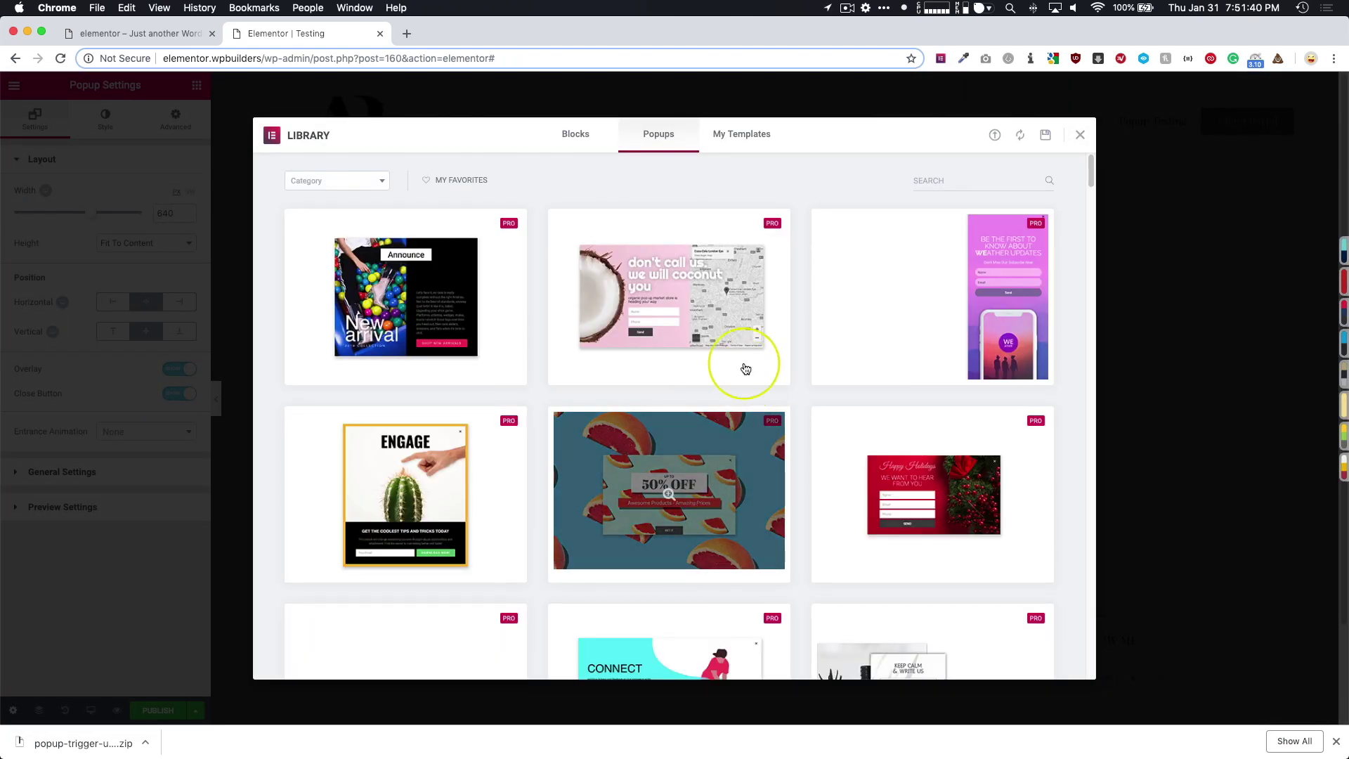
# Insert the Announce 'New arrival' design from the Popups library
pyautogui.scroll(-4, 611, 310)
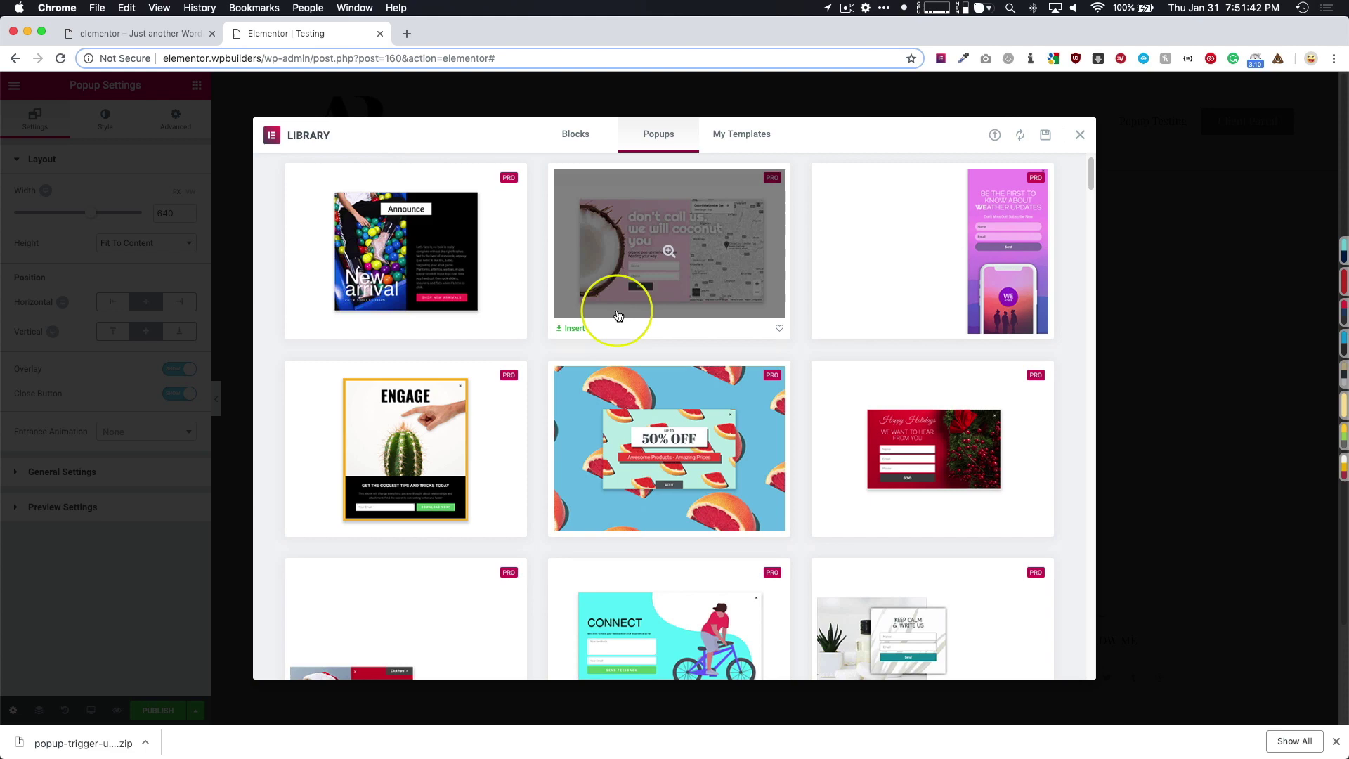
pyautogui.scroll(-10, 617, 316)
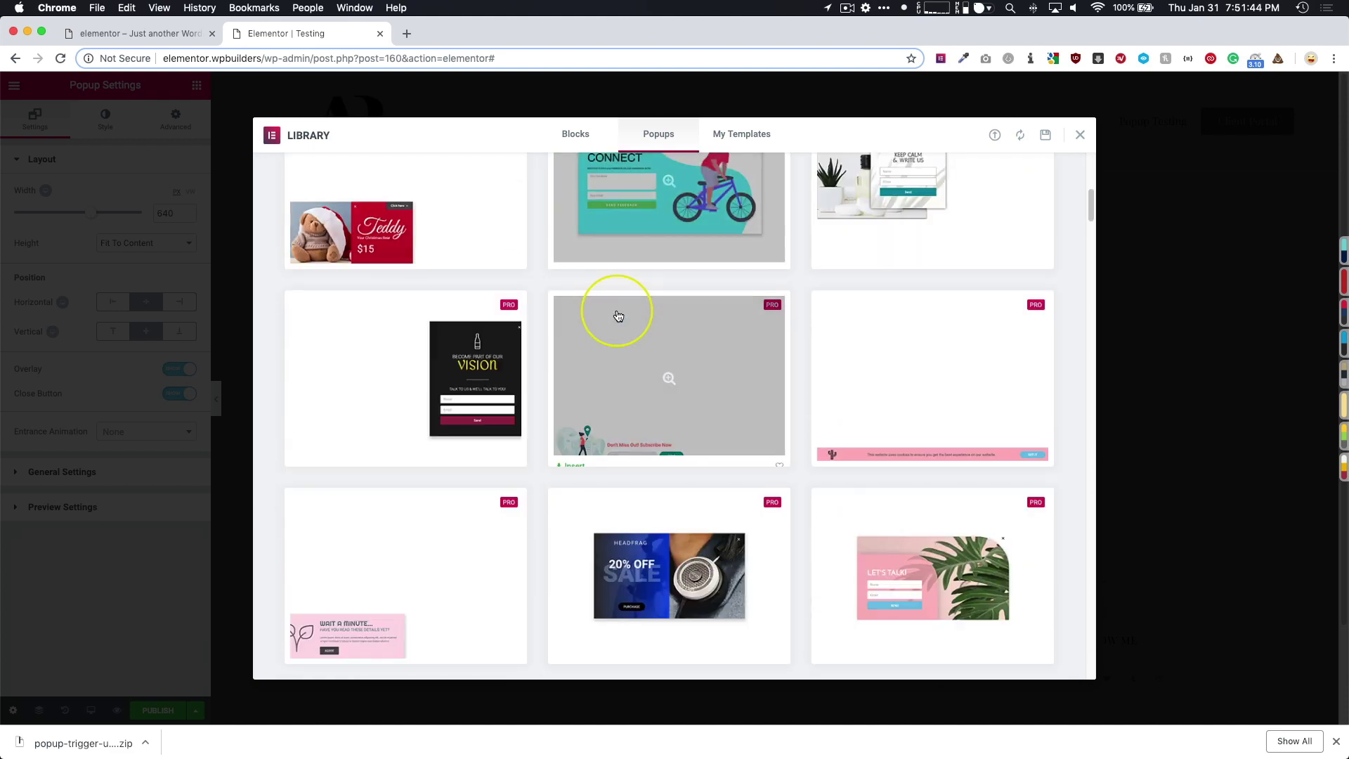
pyautogui.scroll(13, 618, 315)
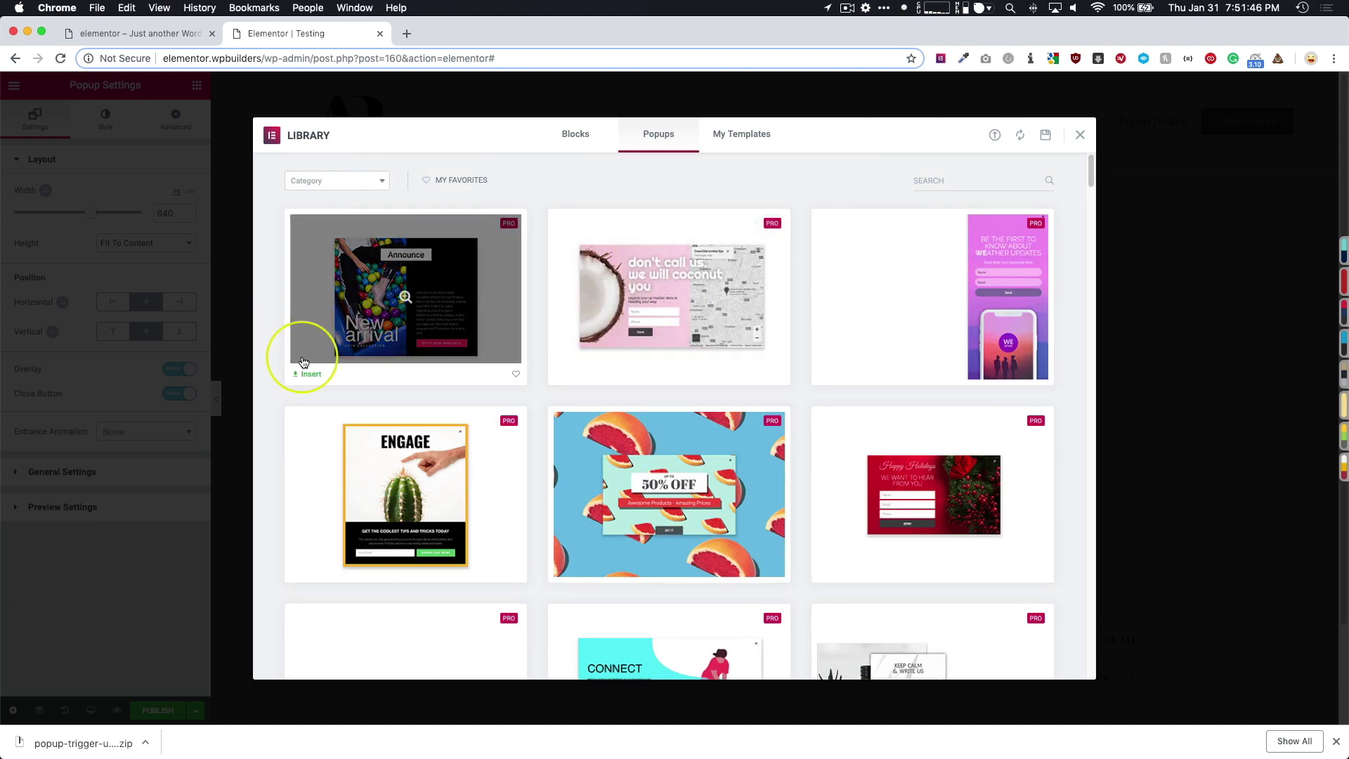
pyautogui.click(307, 374)
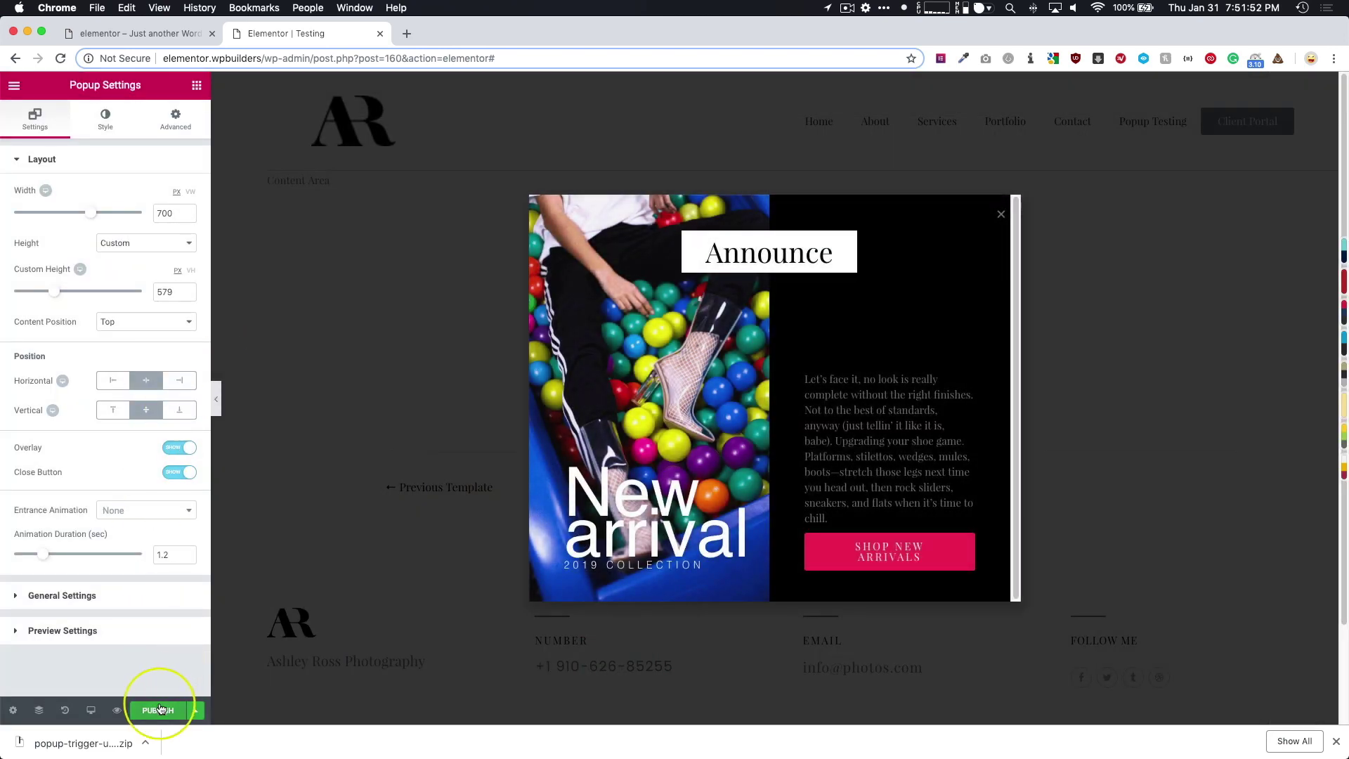
# Publish the popup, skipping display conditions and triggers, and save and close
pyautogui.click(157, 710)
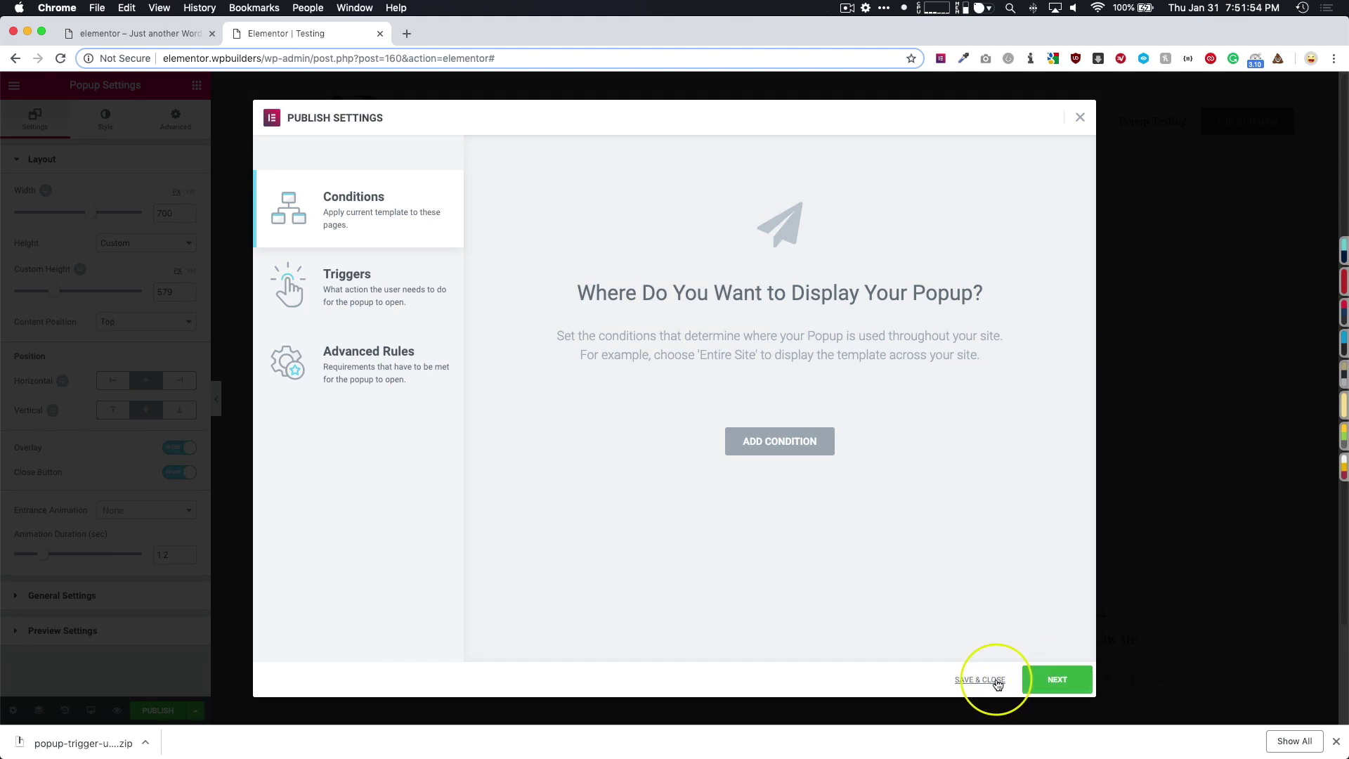
pyautogui.click(1049, 679)
pyautogui.click(1054, 680)
pyautogui.click(1054, 680)
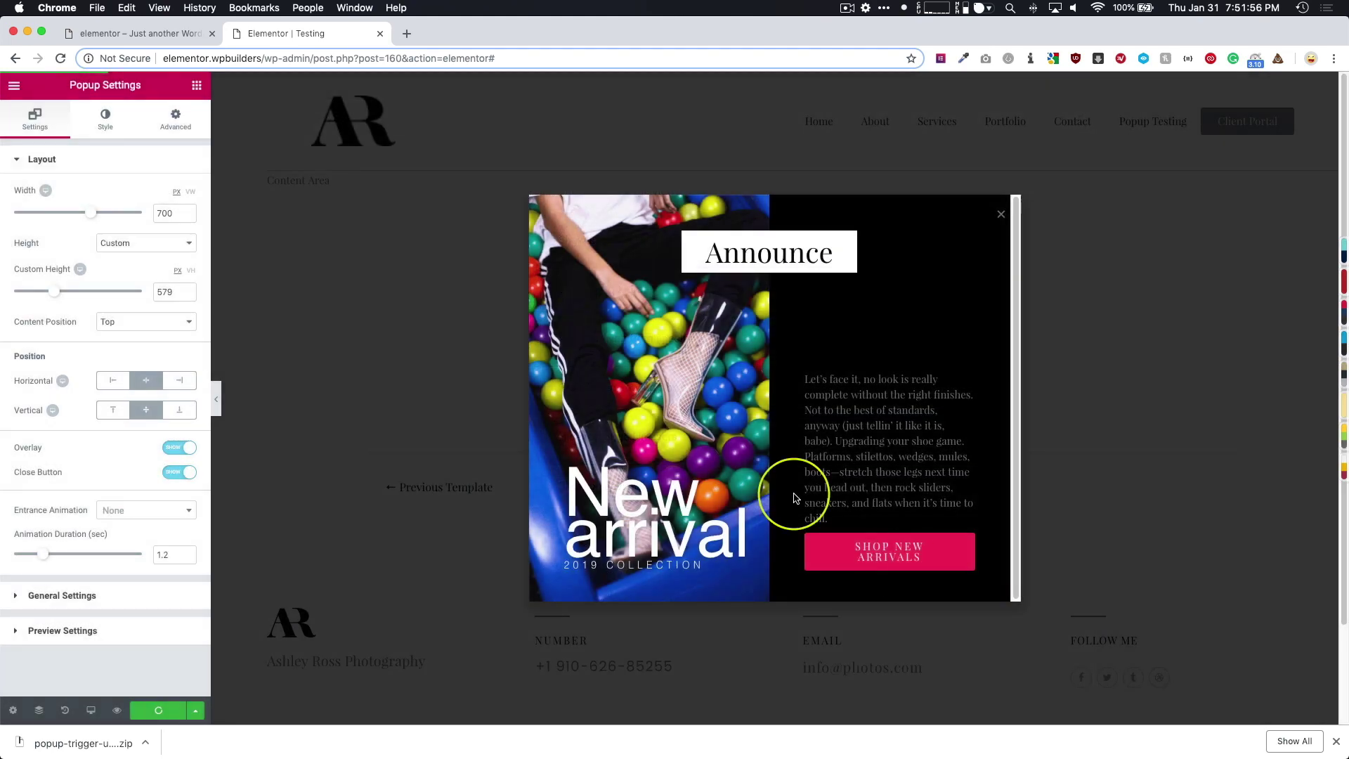
pyautogui.click(14, 85)
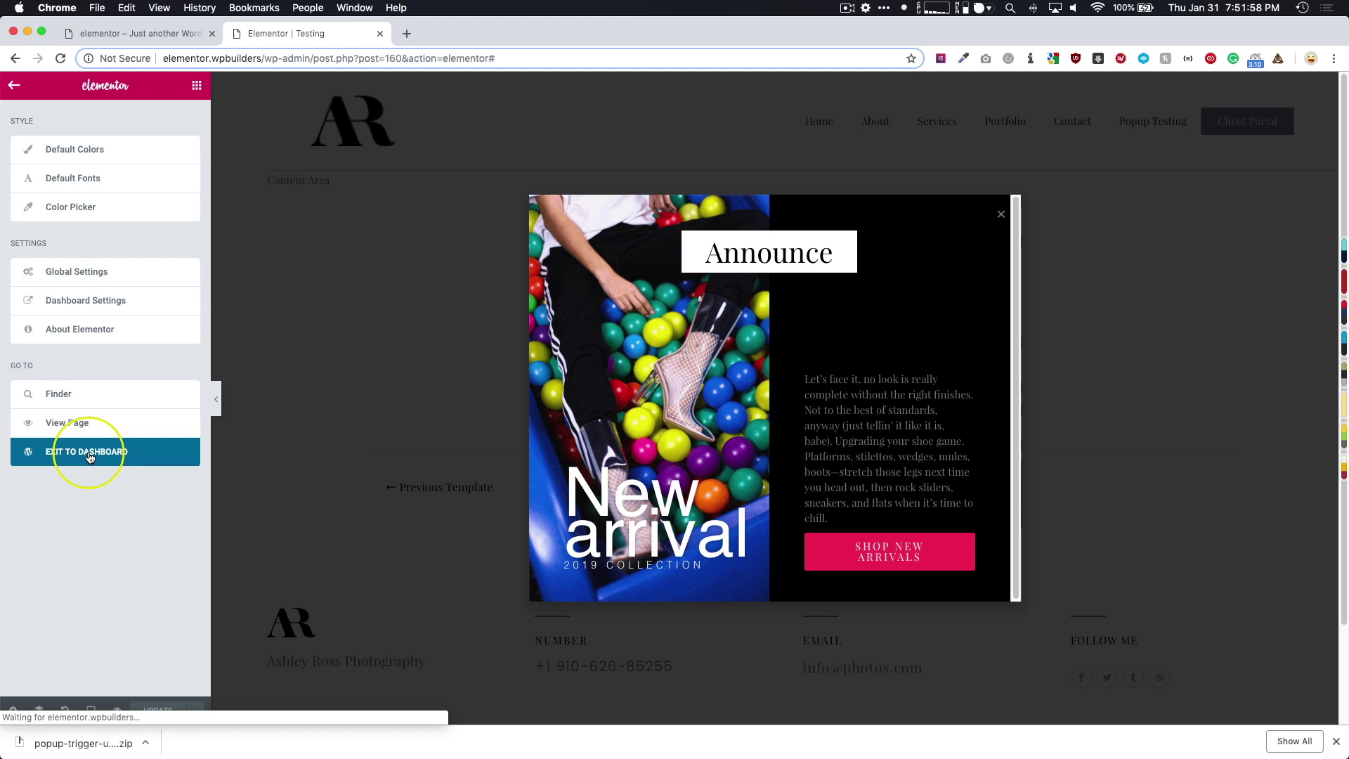
# Back in the dashboard, copy the Testing popup's Open trigger URL from Templates > Popups
pyautogui.click(89, 449)
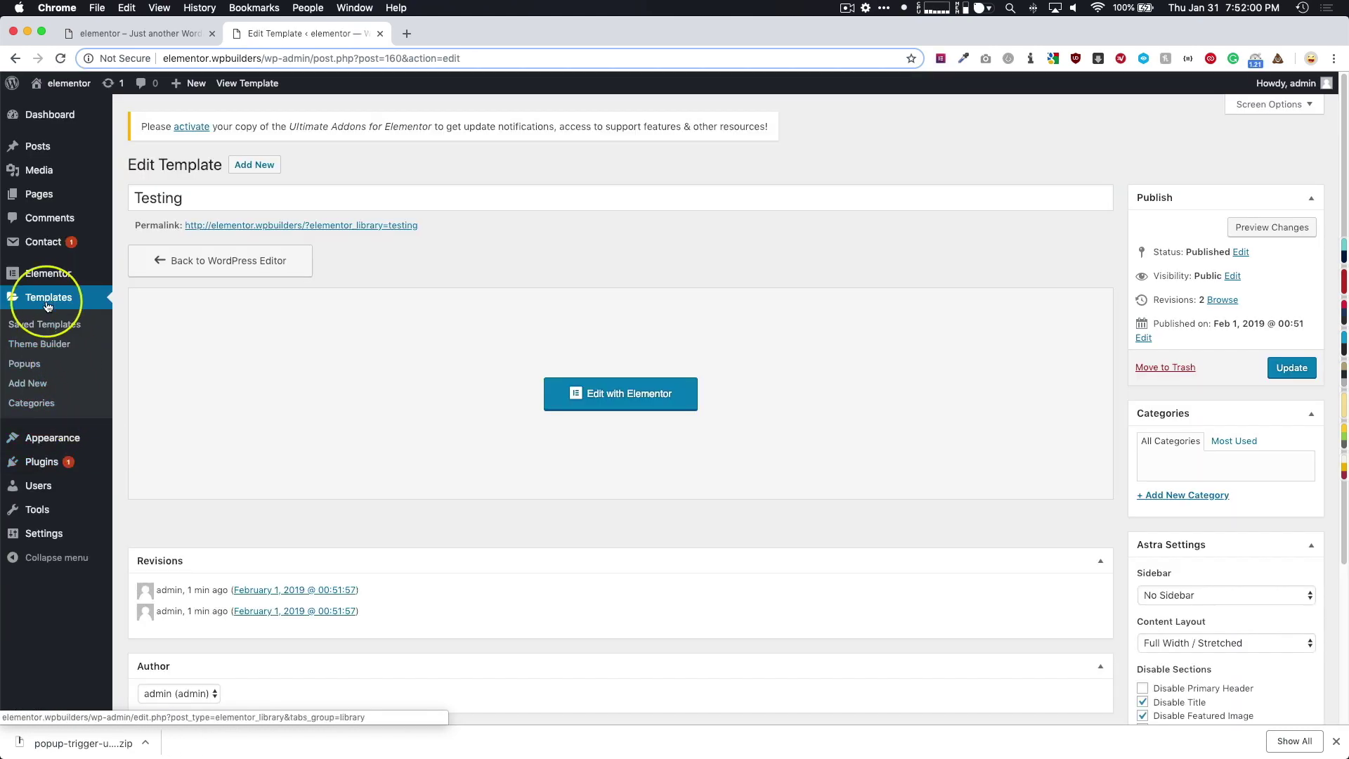
pyautogui.click(37, 365)
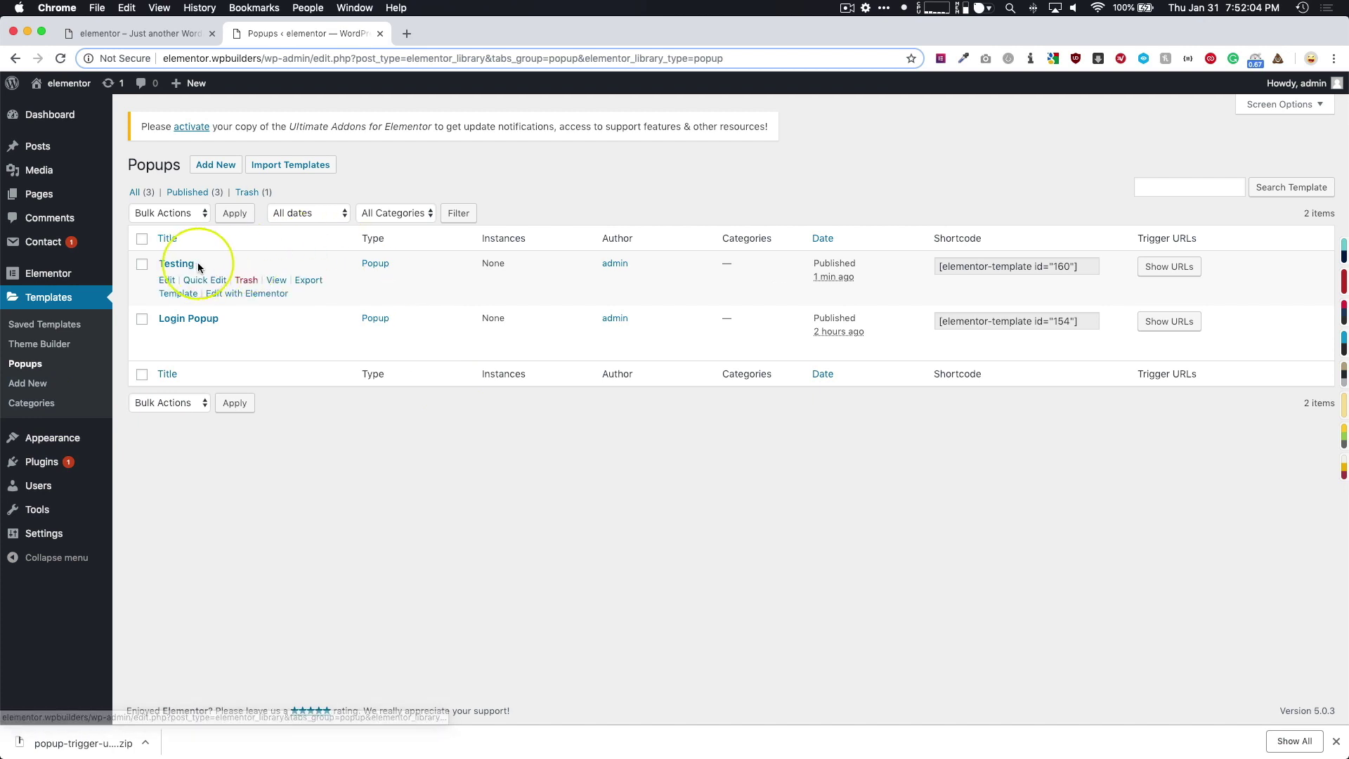
pyautogui.click(1170, 269)
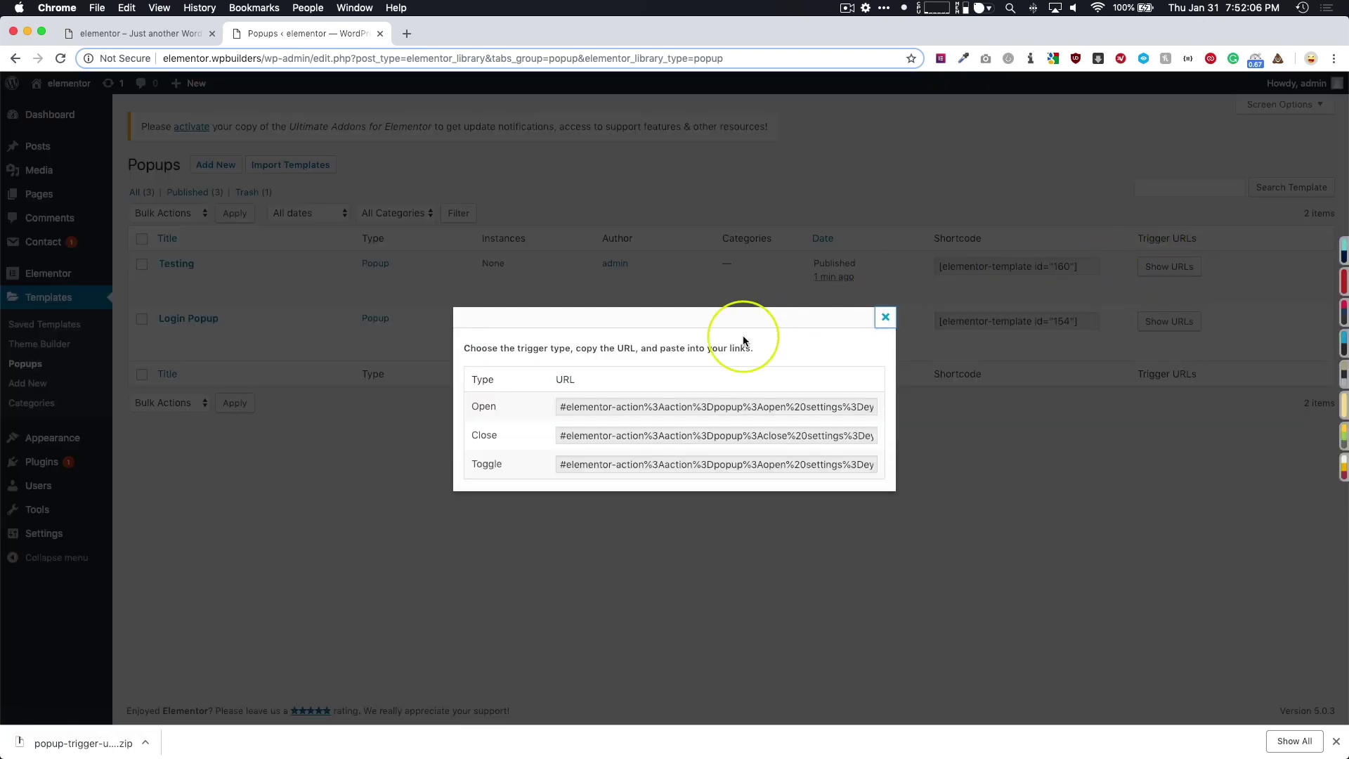
pyautogui.click(664, 411)
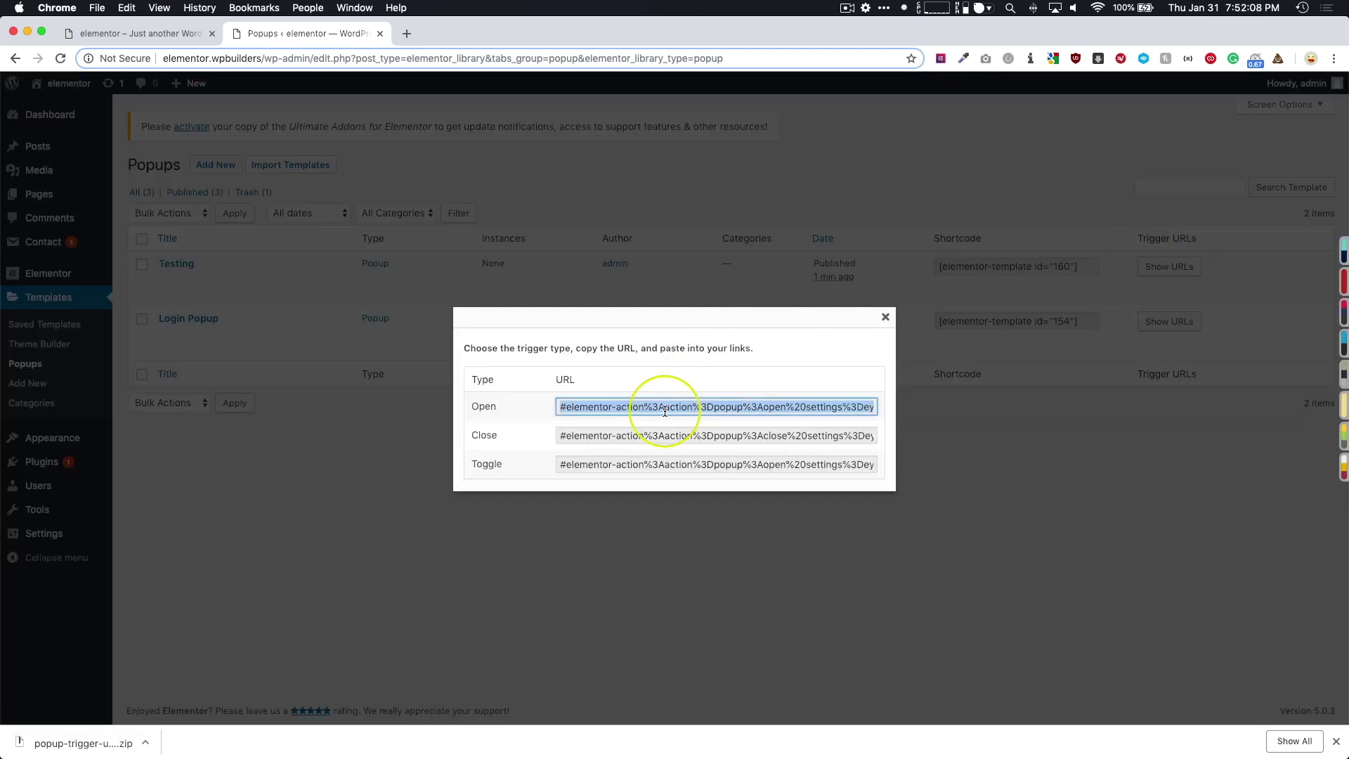
pyautogui.press('super+c')
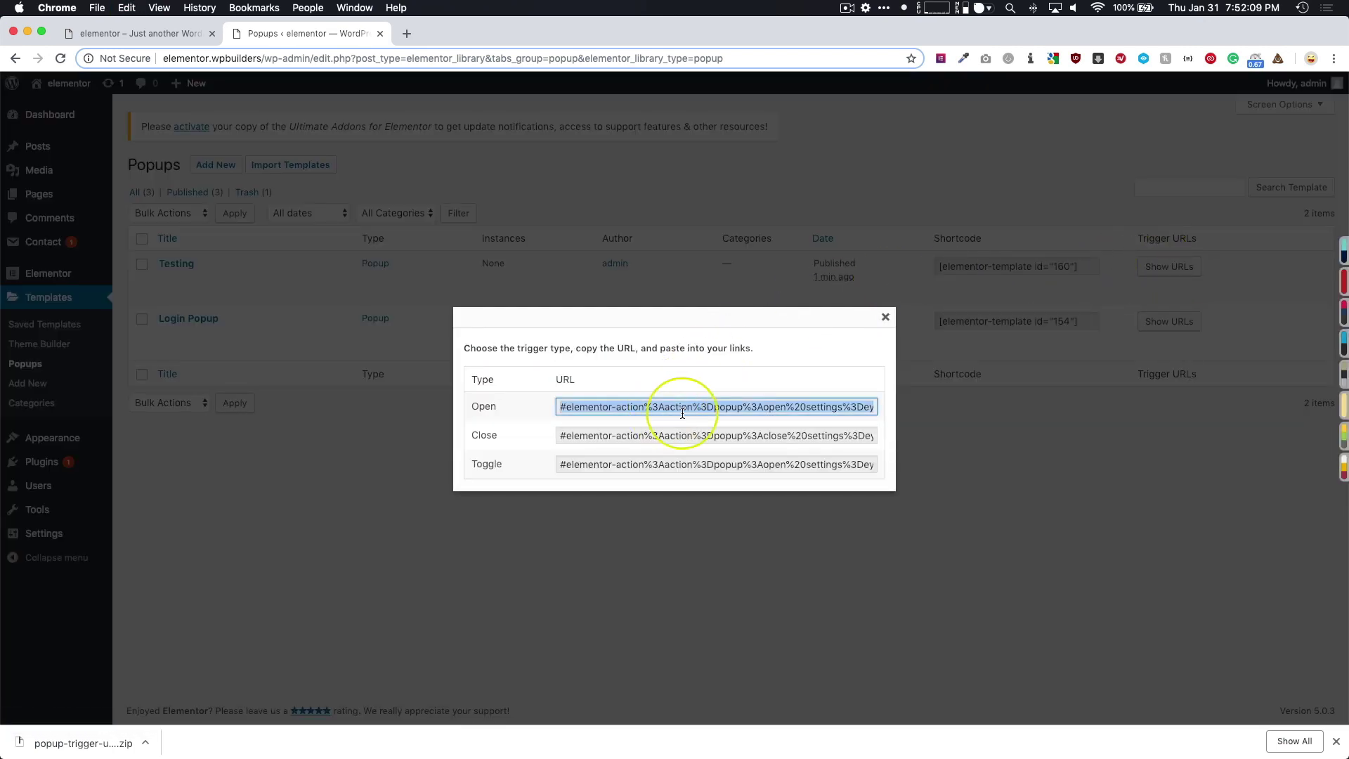
pyautogui.click(250, 482)
# Add a custom link 'Another Menu Item' using the Testing popup's Open trigger URL and save the menu
pyautogui.moveTo(55, 430)
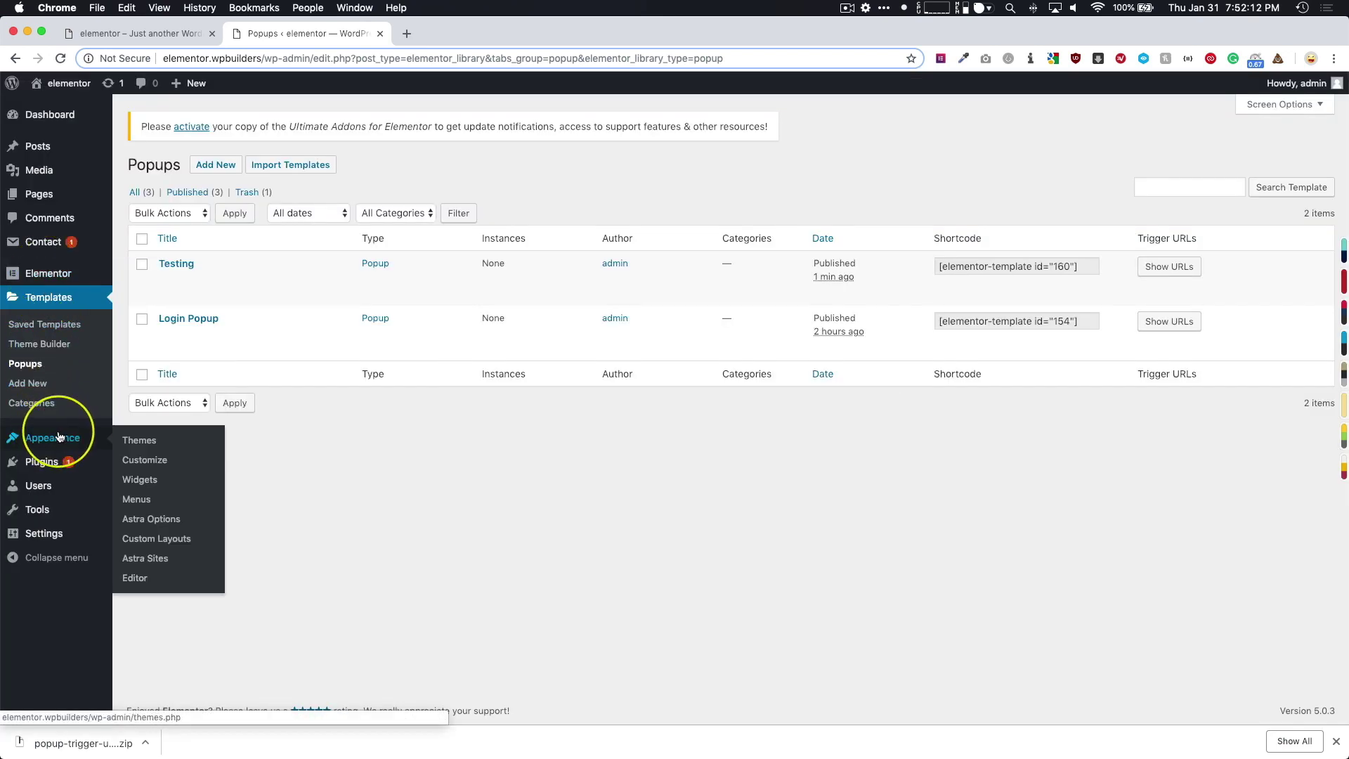
pyautogui.click(149, 498)
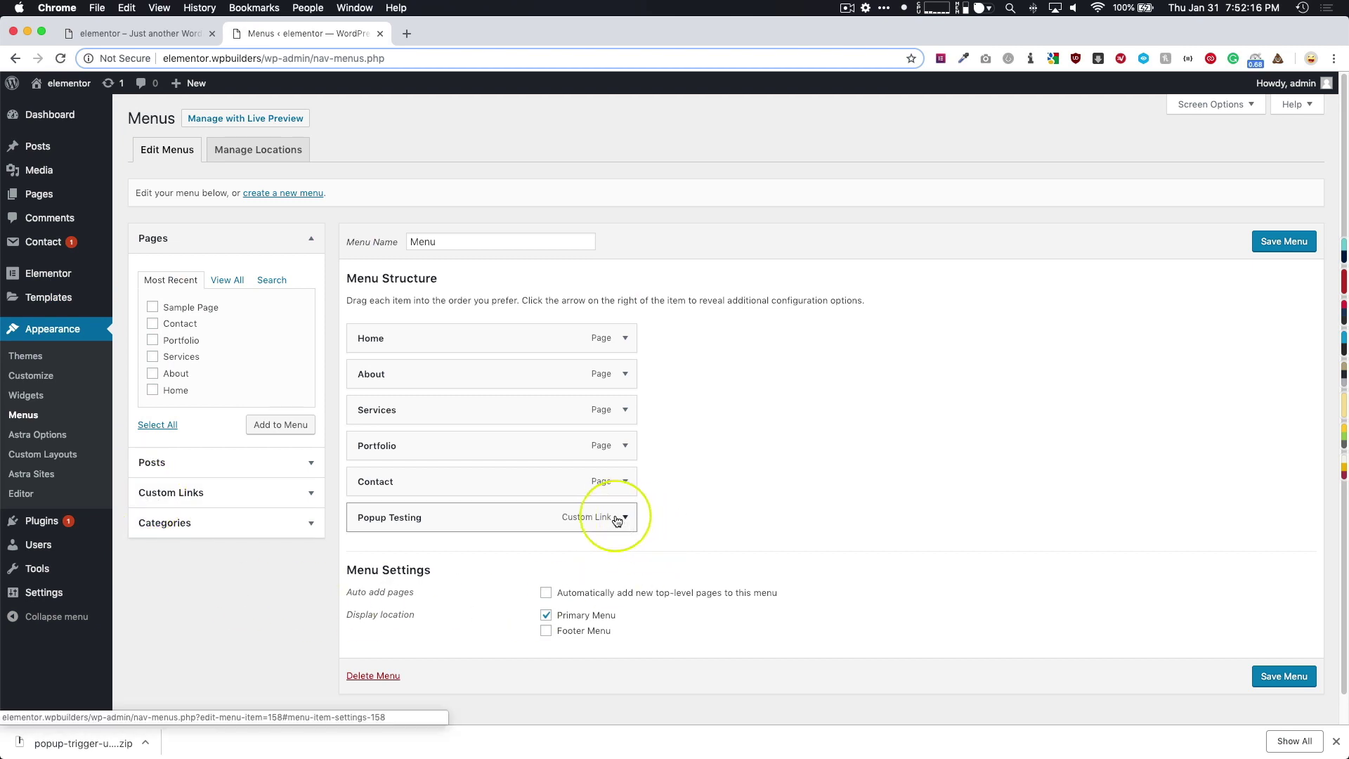
pyautogui.click(212, 498)
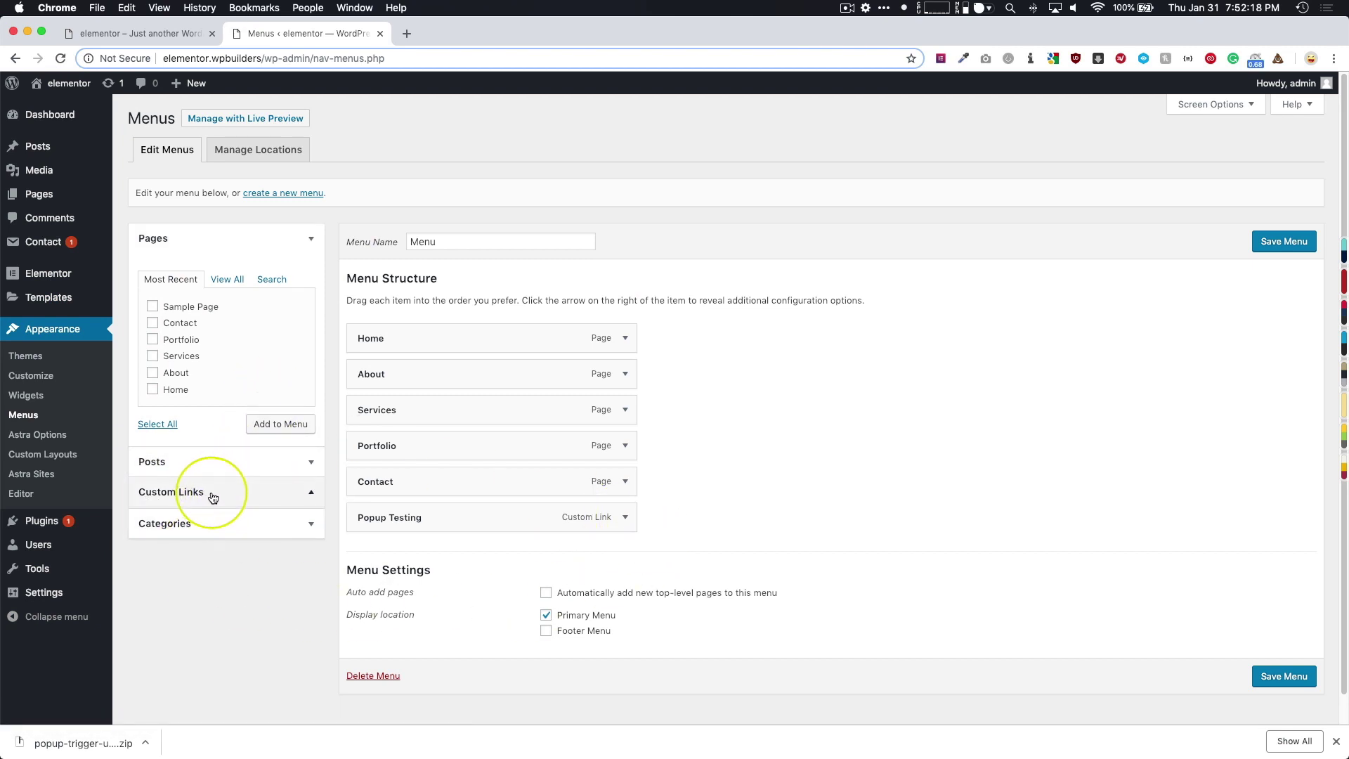
pyautogui.click(245, 344)
pyautogui.press('super+v')
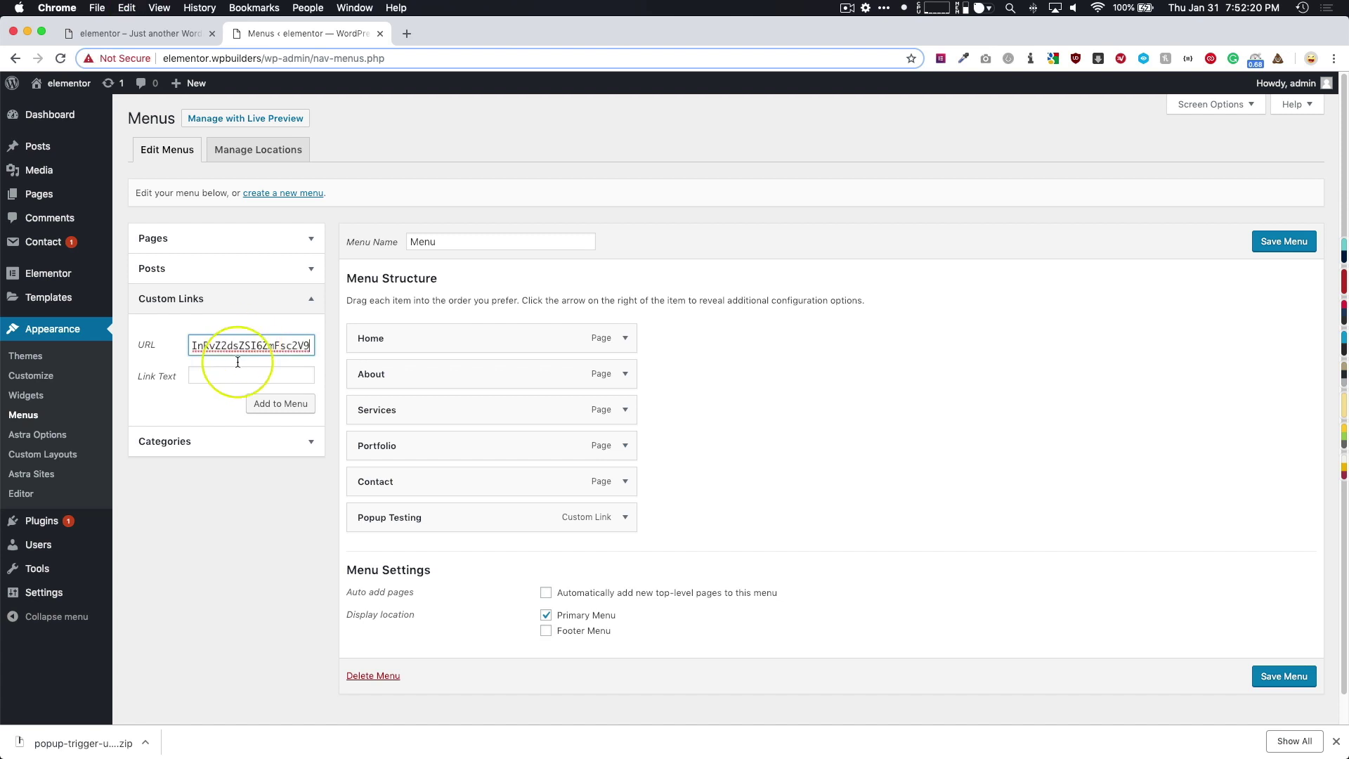
pyautogui.moveTo(236, 344); pyautogui.dragTo(156, 343)
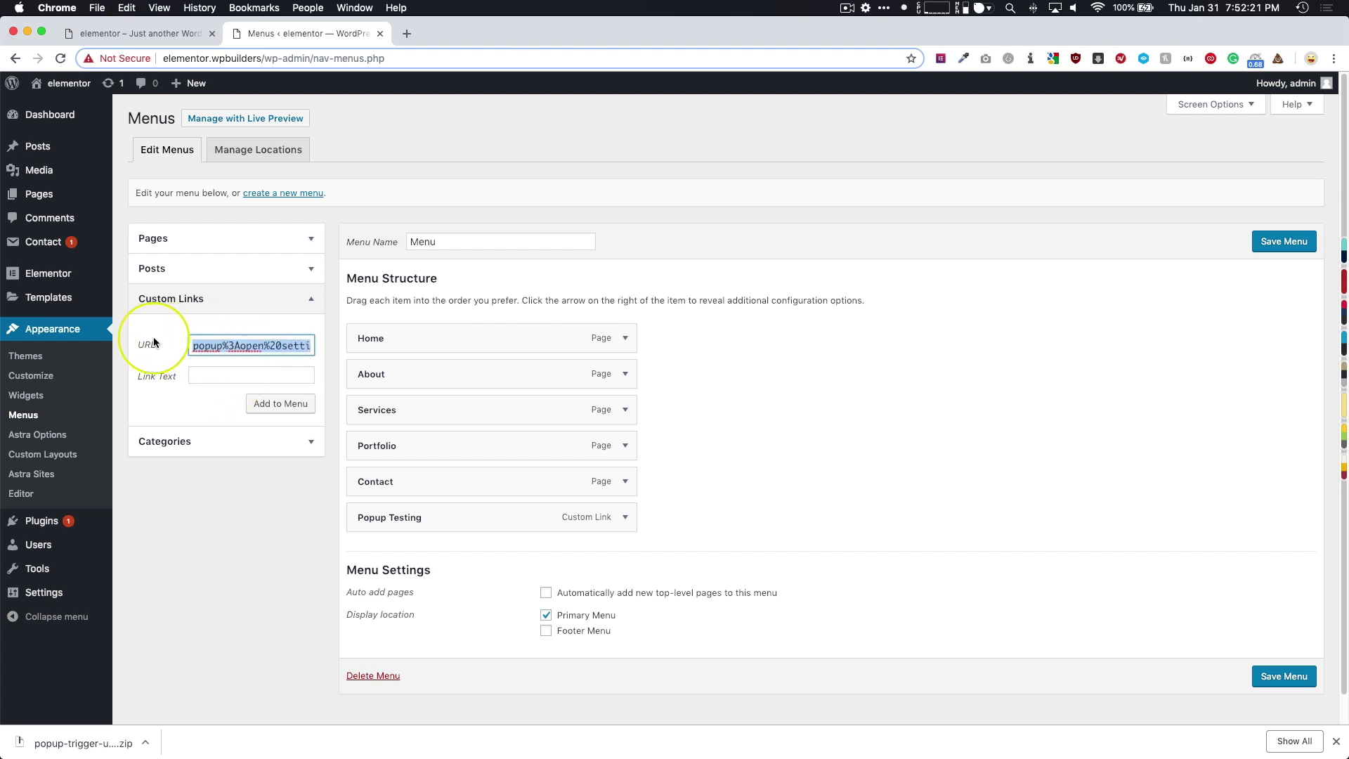
pyautogui.click(200, 347)
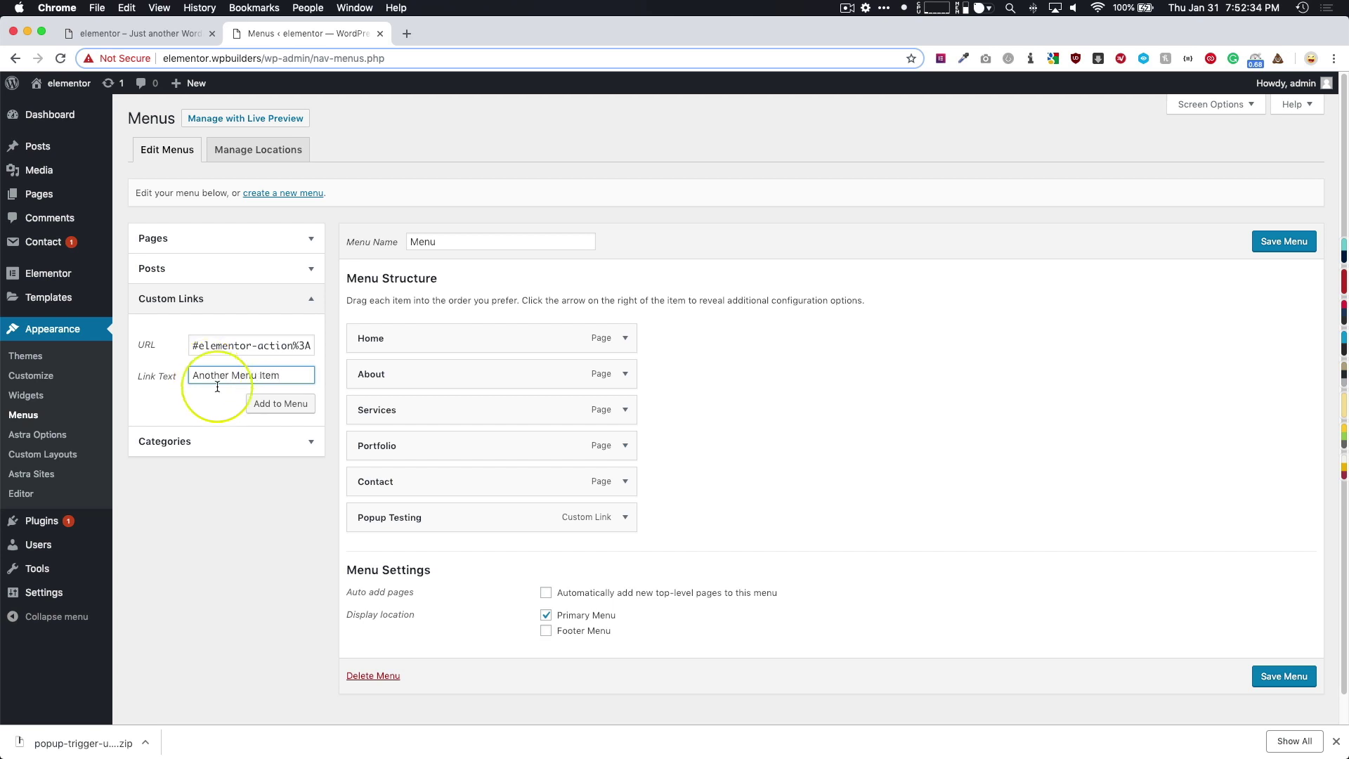
pyautogui.click(260, 410)
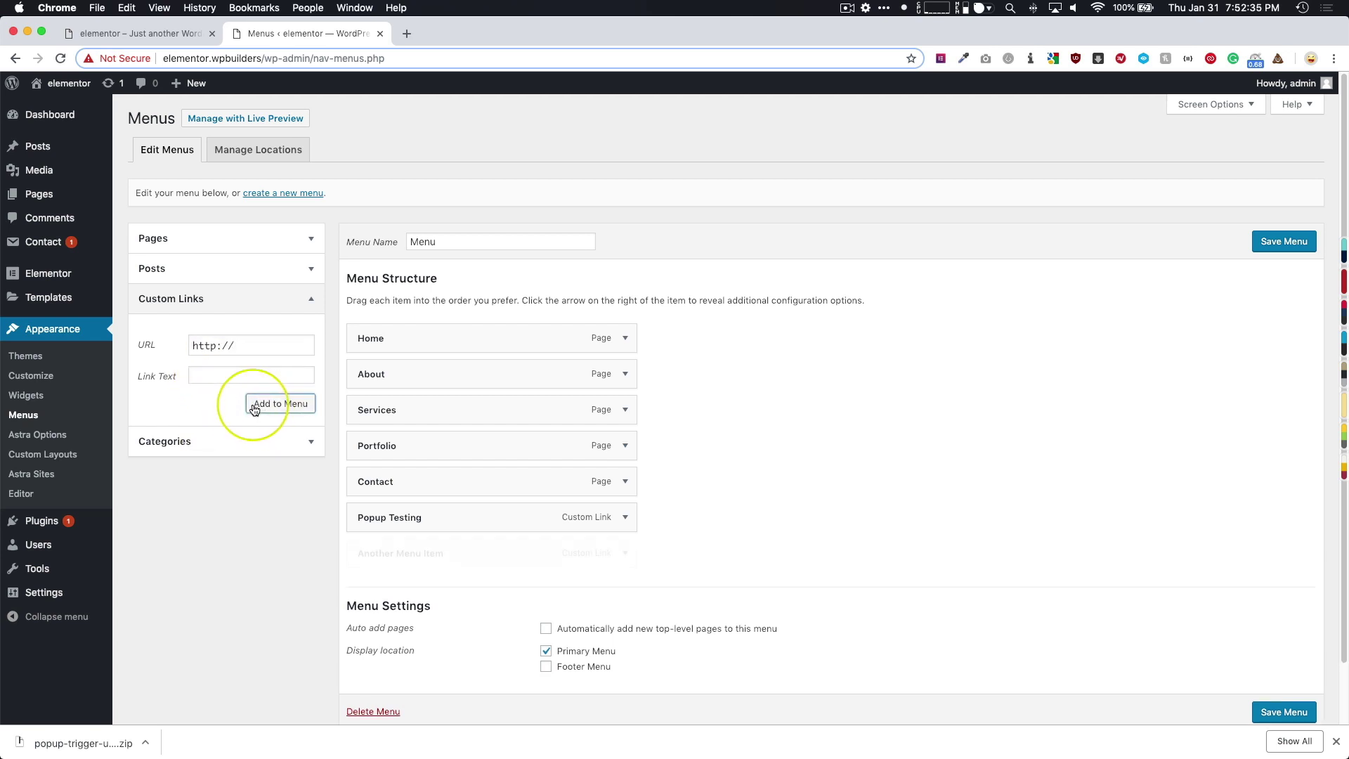
pyautogui.click(1287, 249)
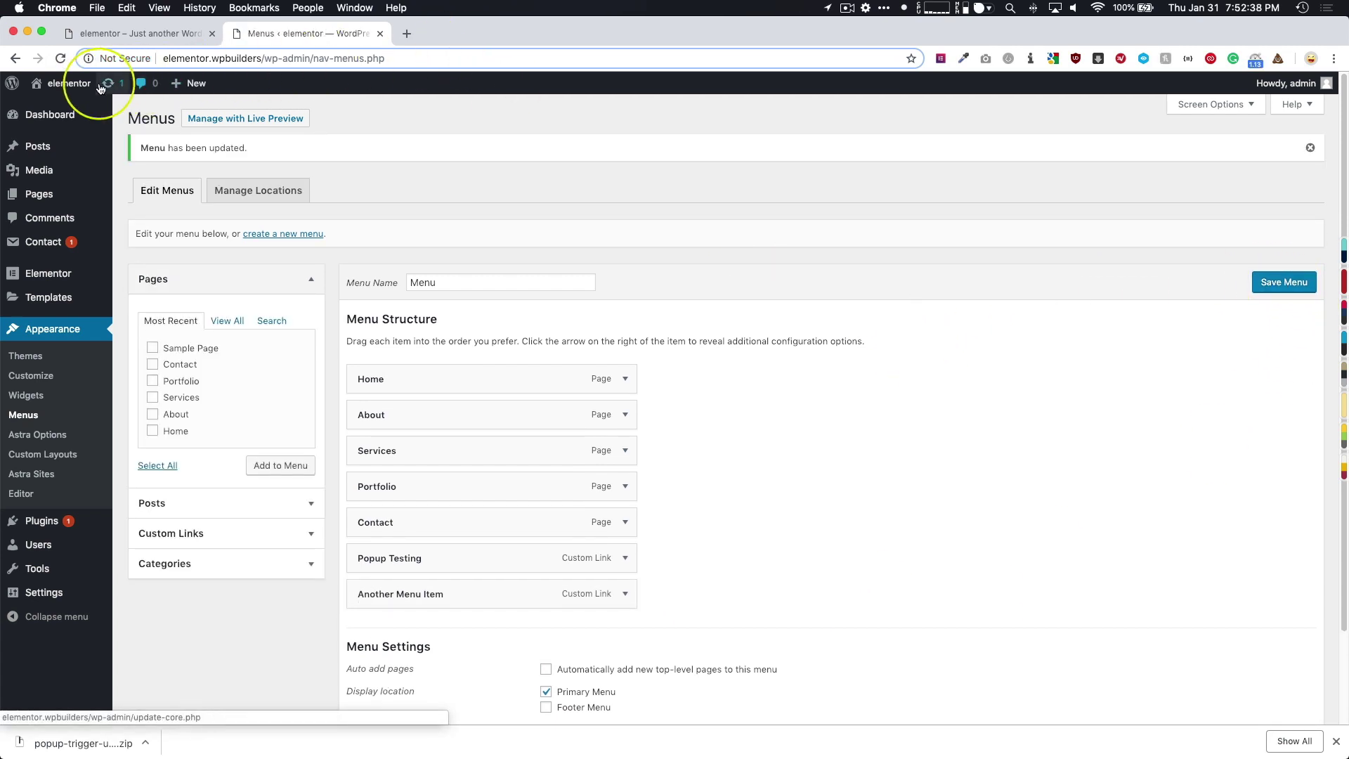
# Visit the live site from the site-name menu in the admin bar
pyautogui.moveTo(68, 87)
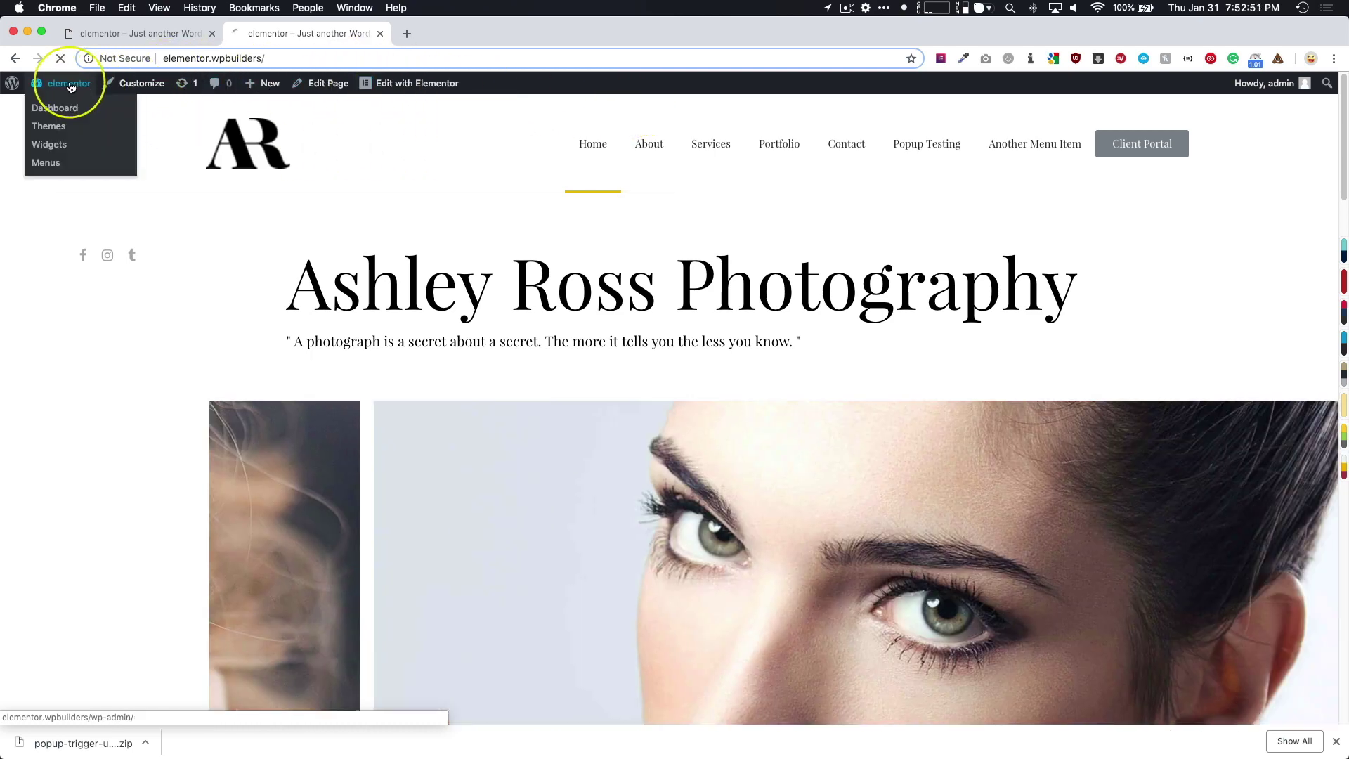
# Go to the Dashboard and open the Templates > Popups list
pyautogui.click(79, 85)
pyautogui.moveTo(68, 345)
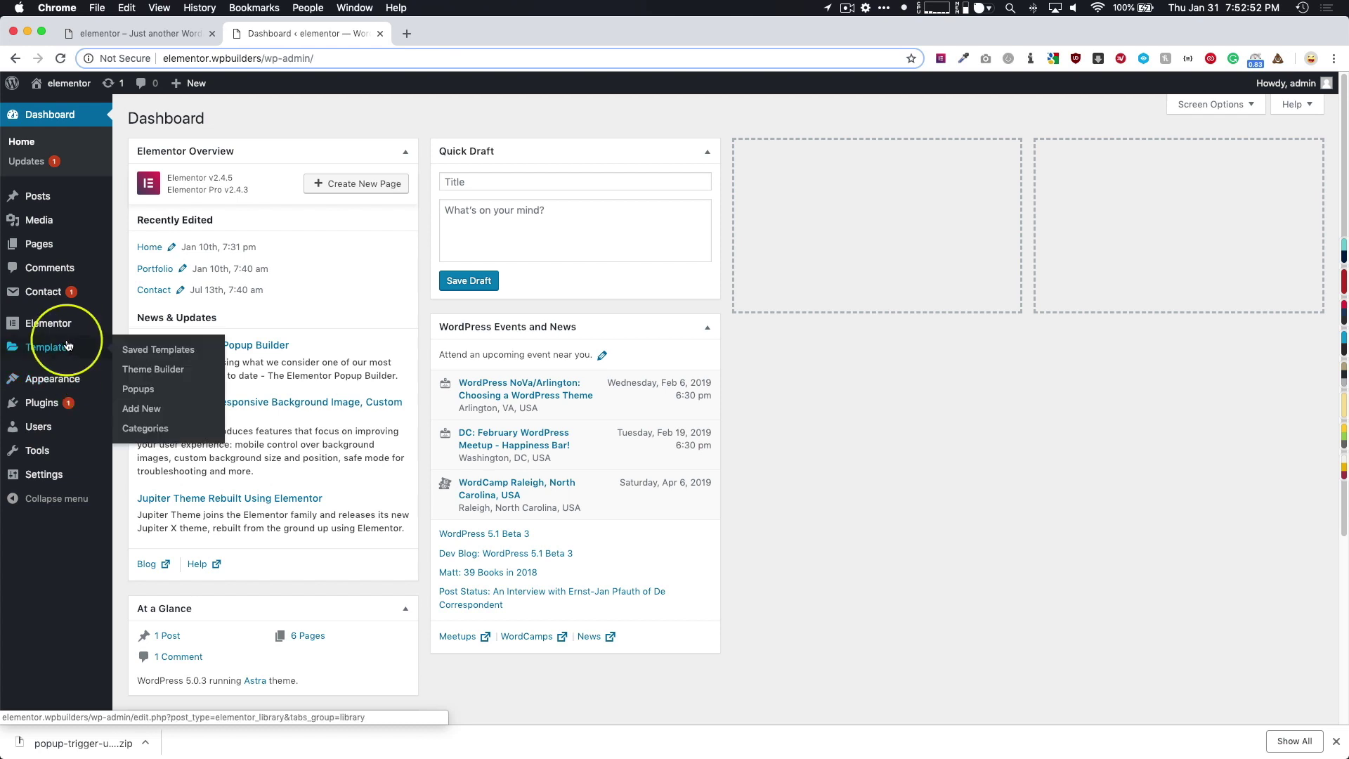
pyautogui.click(136, 388)
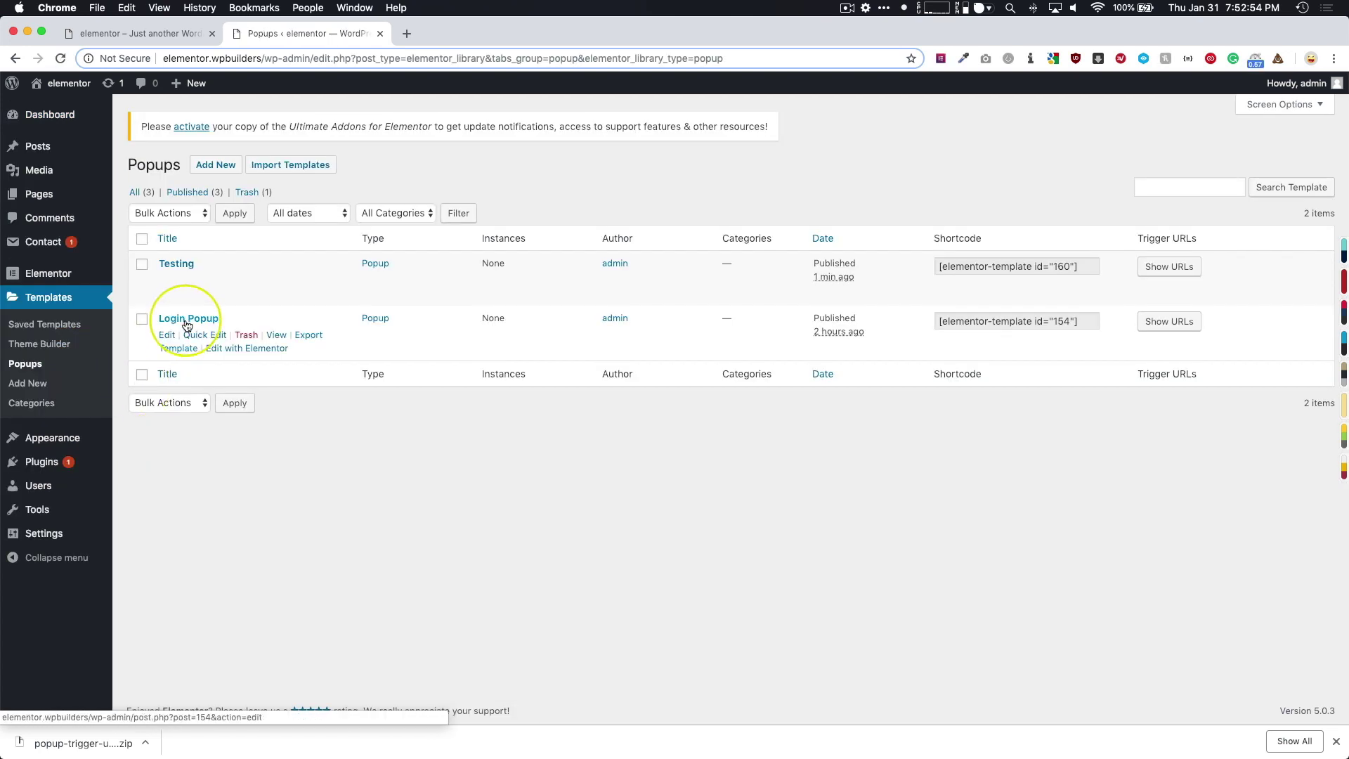
# Give the Testing popup an Include Entire Site display condition, then Save & Close
pyautogui.moveTo(175, 280)
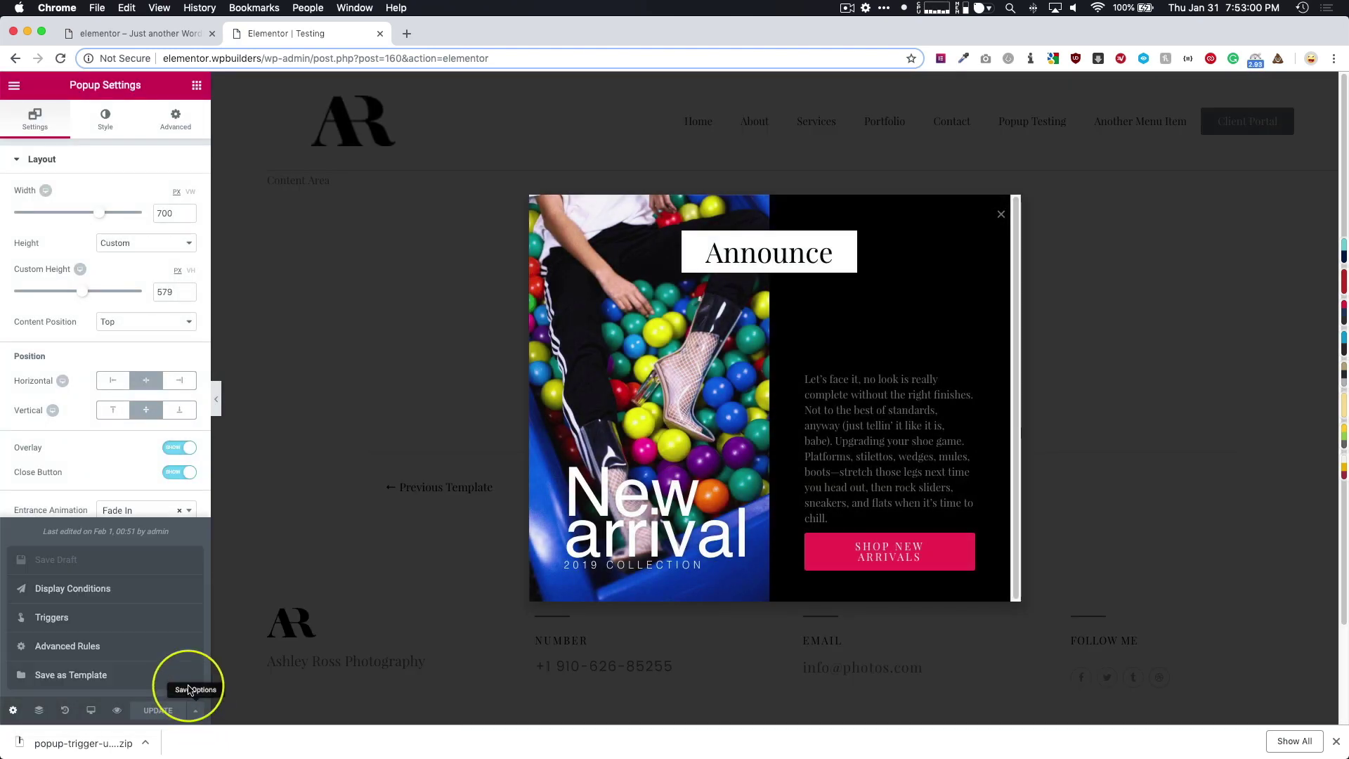
pyautogui.click(95, 591)
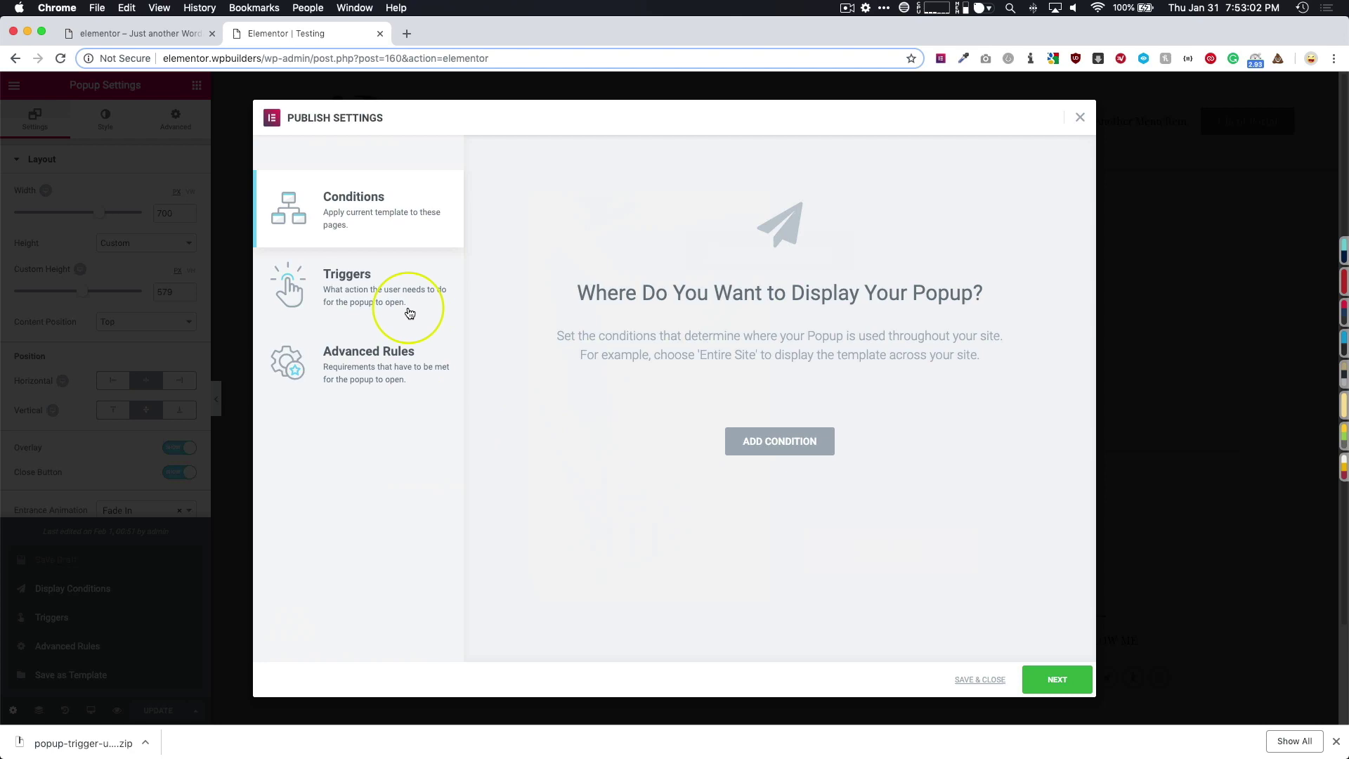
pyautogui.click(777, 441)
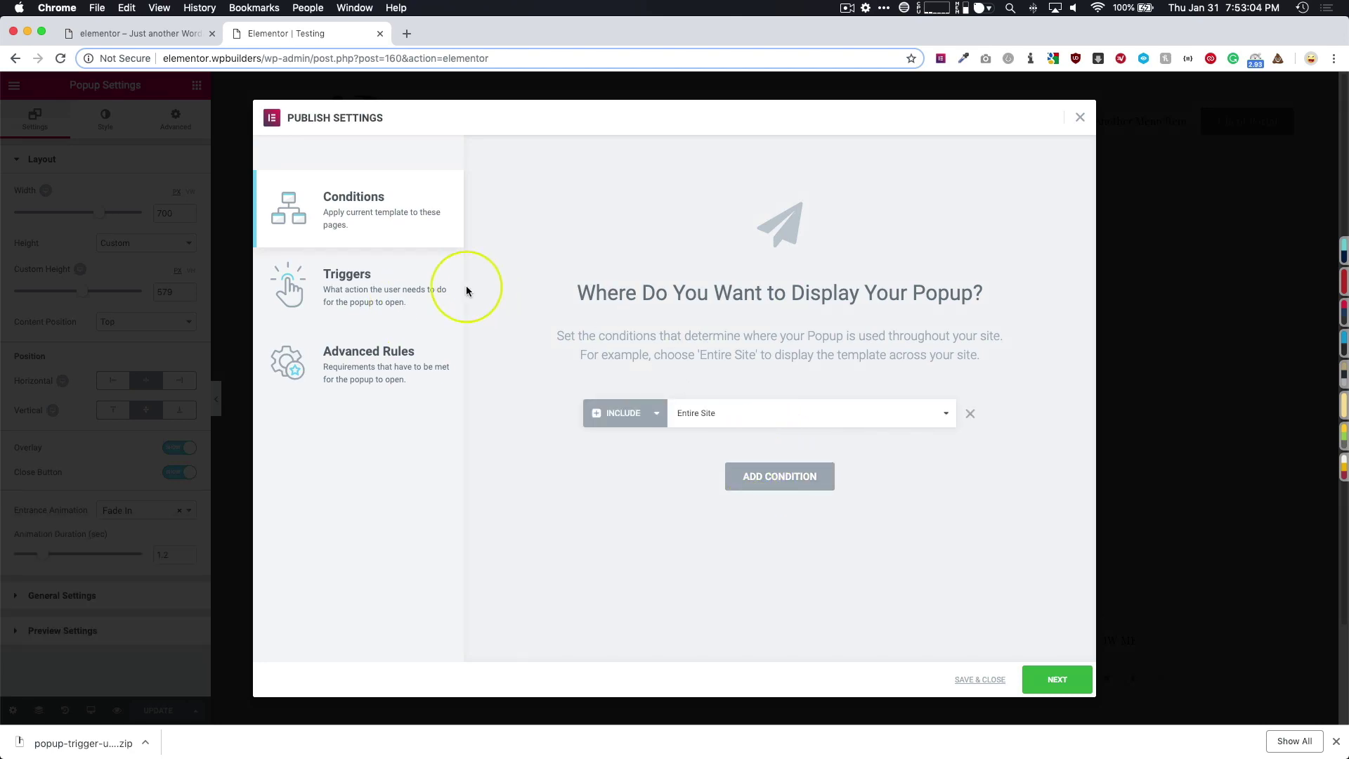
pyautogui.click(366, 301)
pyautogui.click(374, 365)
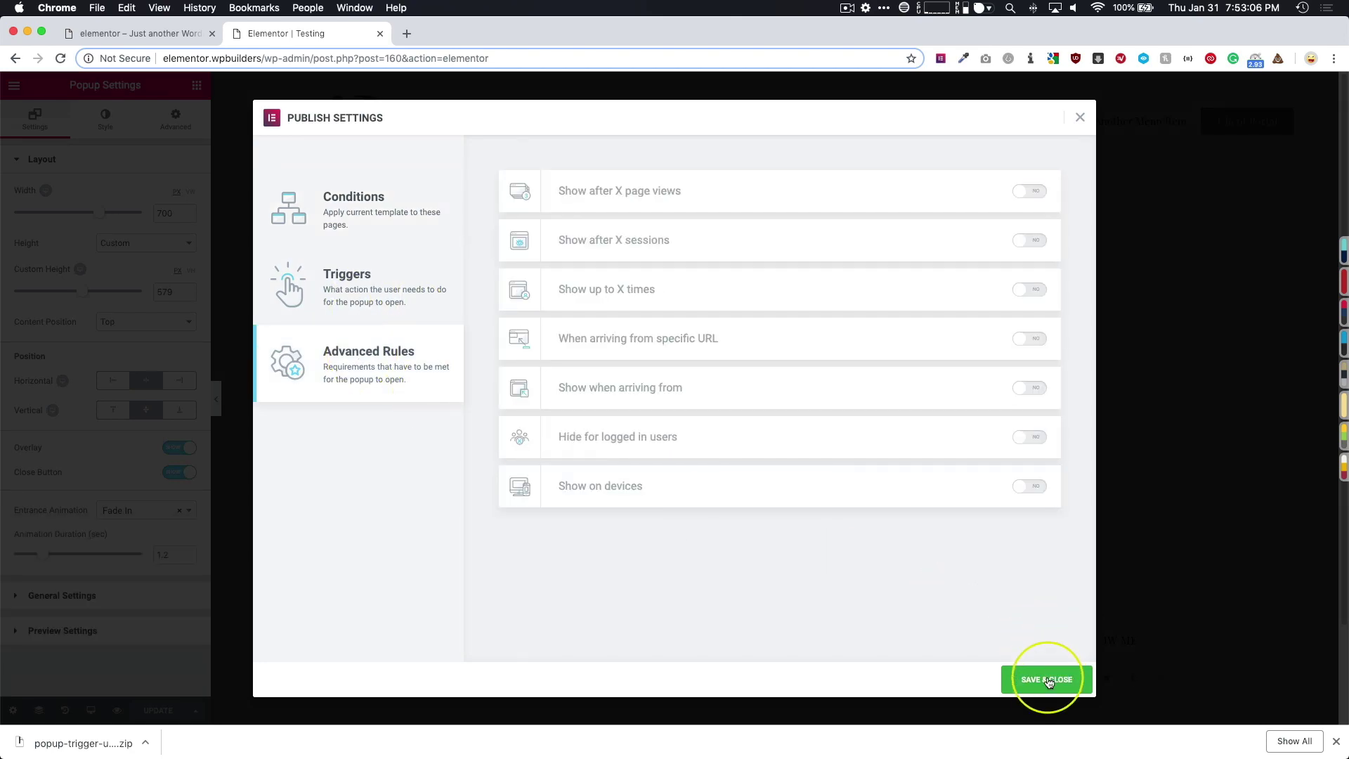
pyautogui.click(1046, 679)
# Exit the Elementor editor to the Dashboard and view the live homepage
pyautogui.click(29, 92)
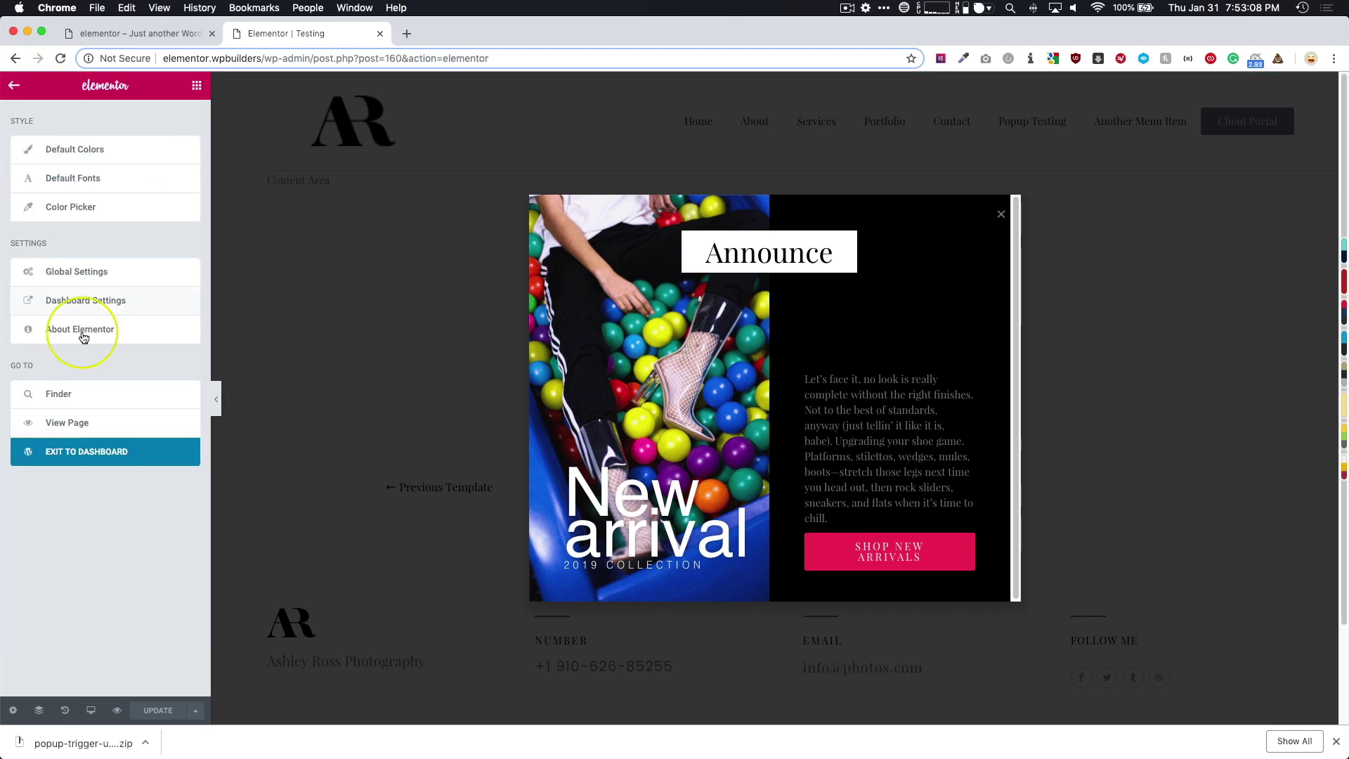
pyautogui.click(99, 450)
pyautogui.click(74, 91)
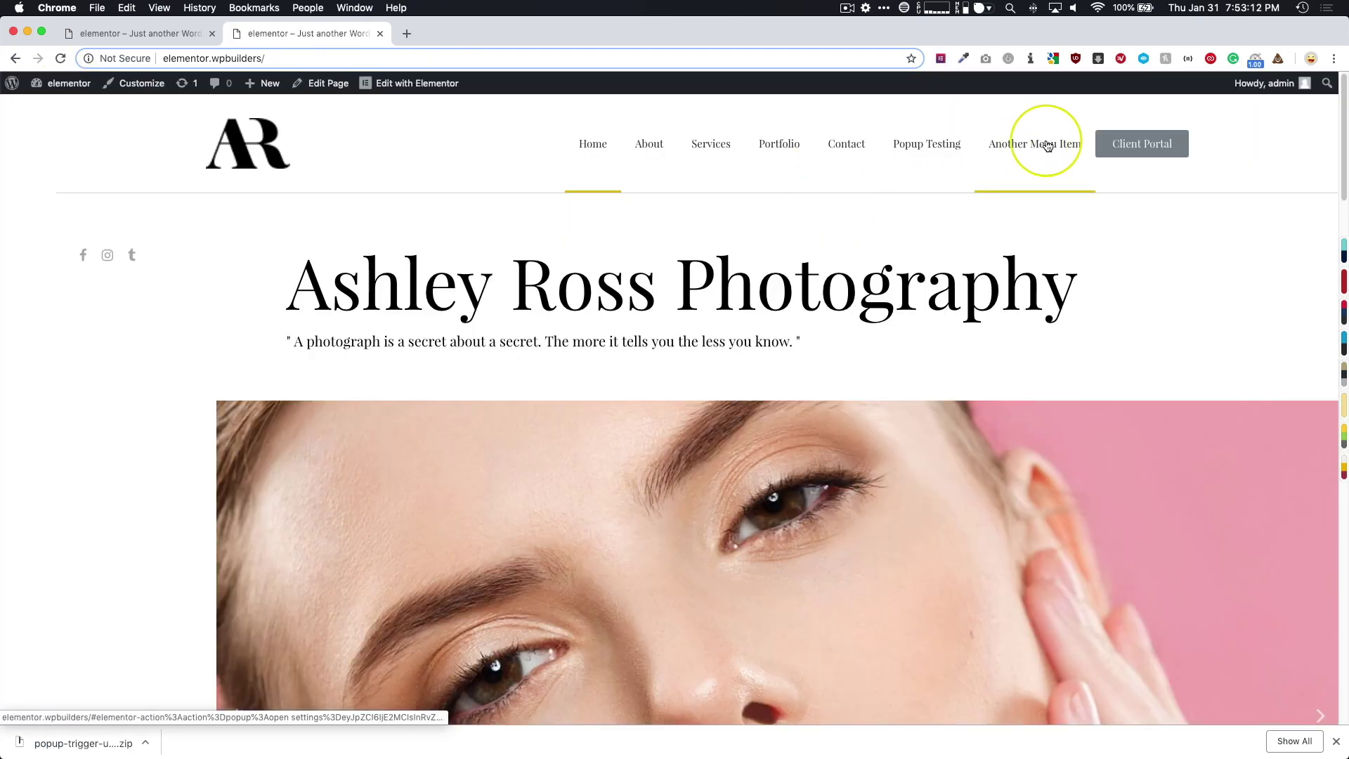
# Confirm Another Menu Item opens the New arrival popup, close it, then return to the Dashboard
pyautogui.click(1047, 145)
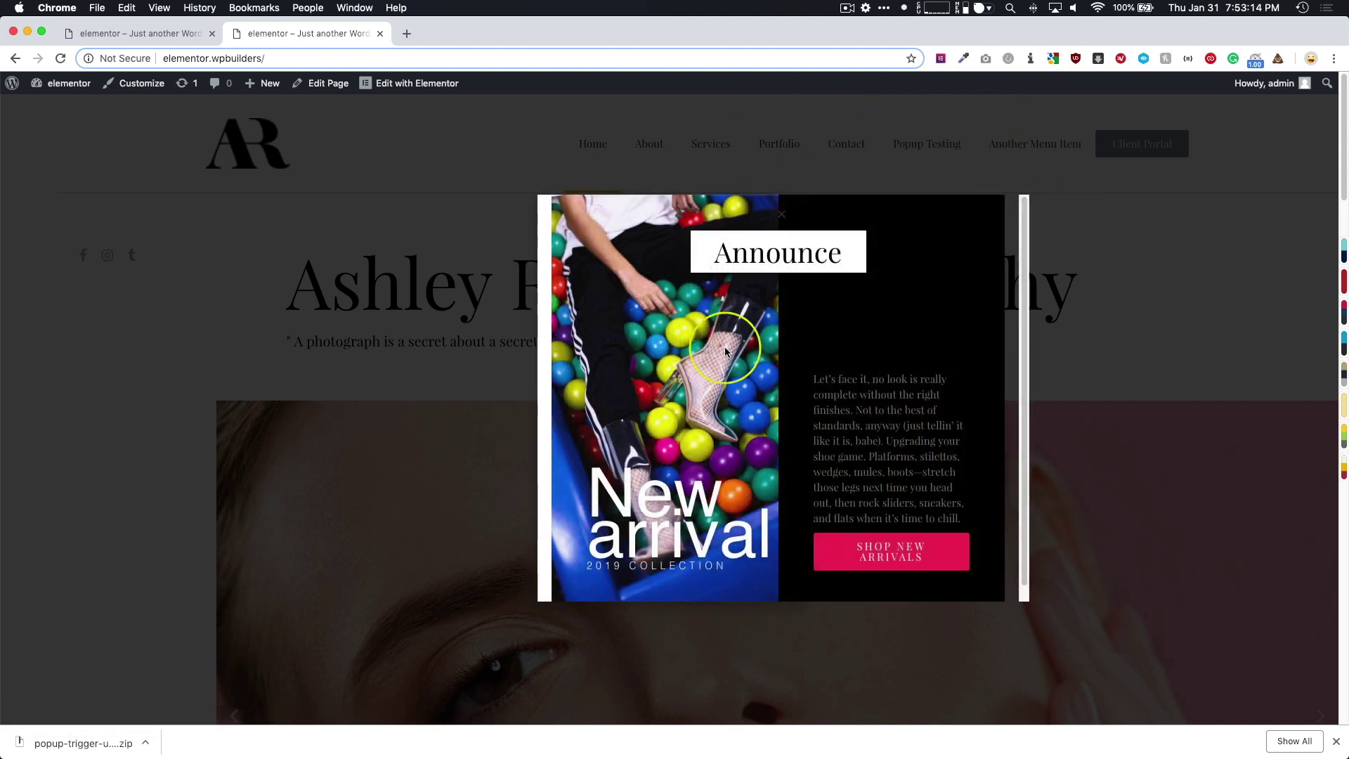
pyautogui.click(457, 213)
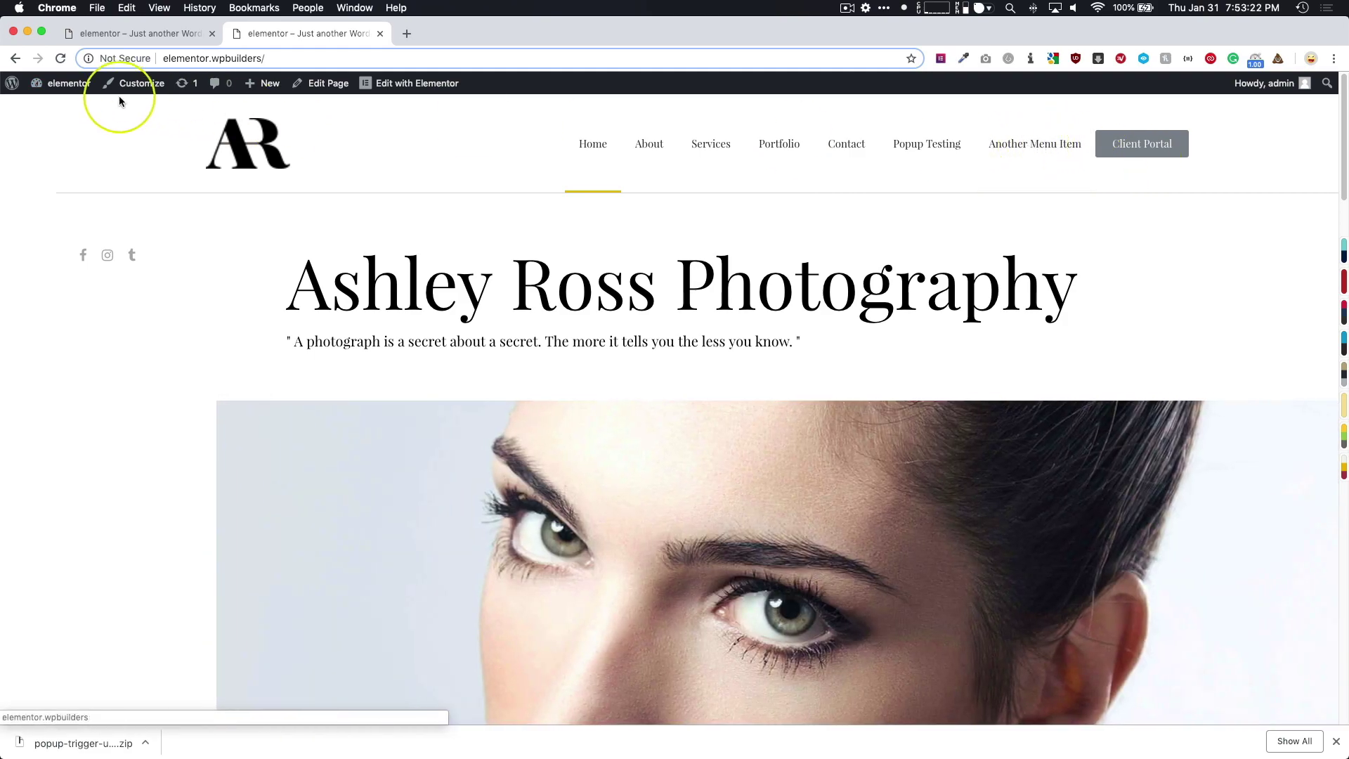
pyautogui.moveTo(74, 84)
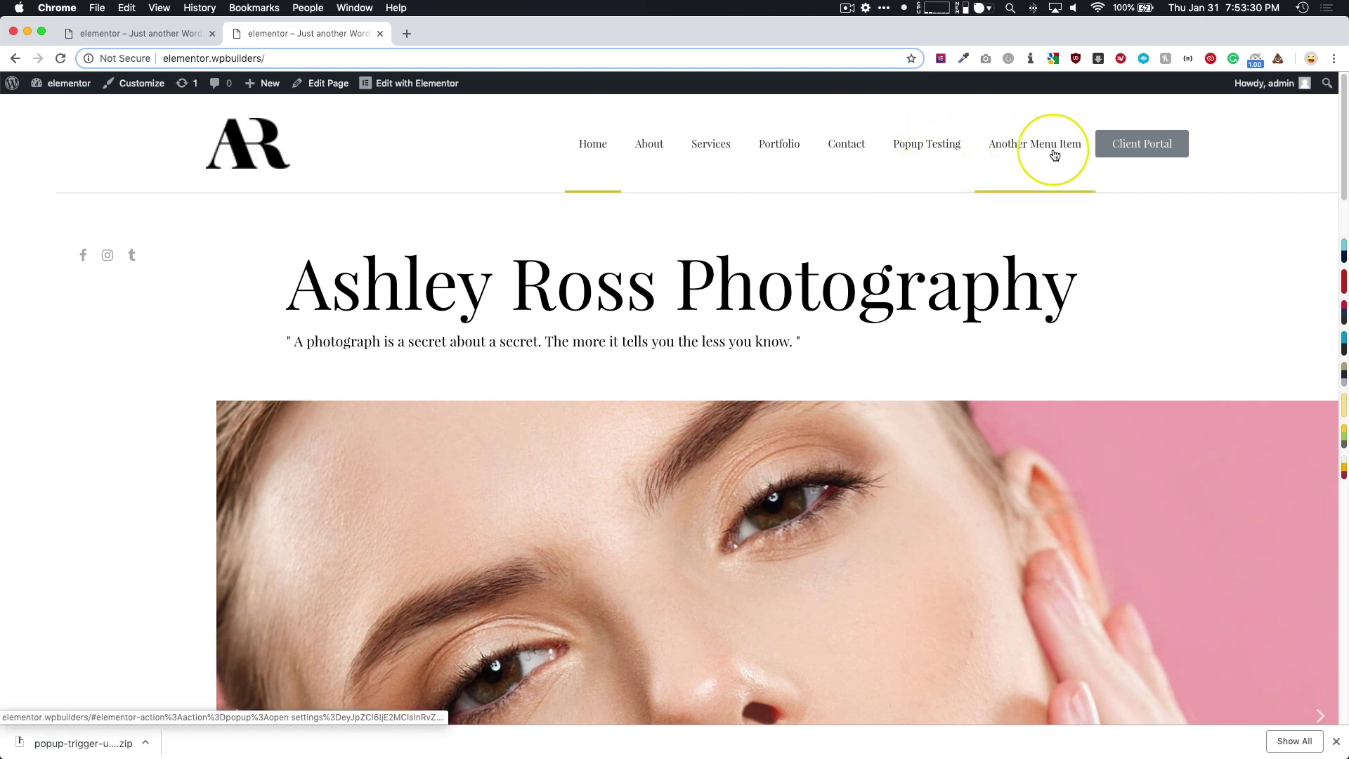
pyautogui.click(63, 83)
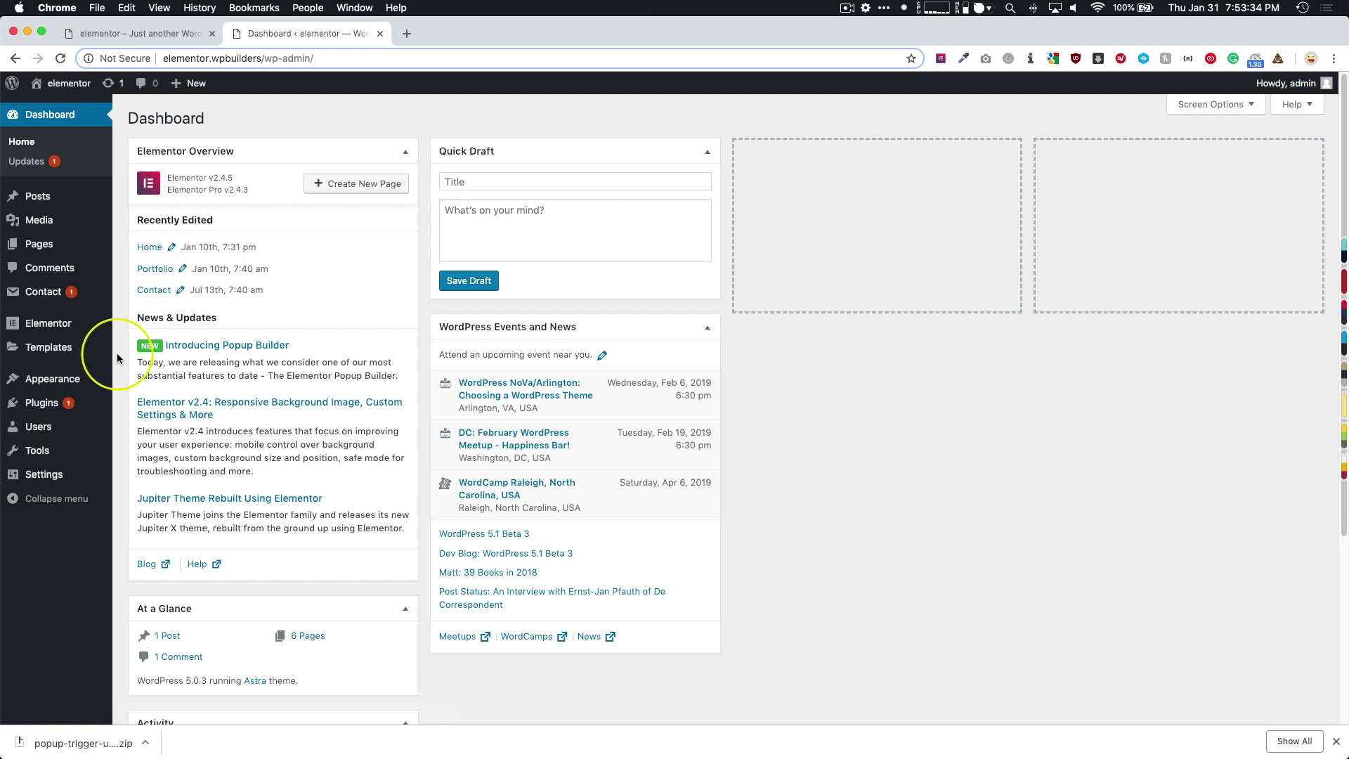
# Inspect the live site's Client Portal button and select its link to reveal the popup trigger href
pyautogui.click(63, 89)
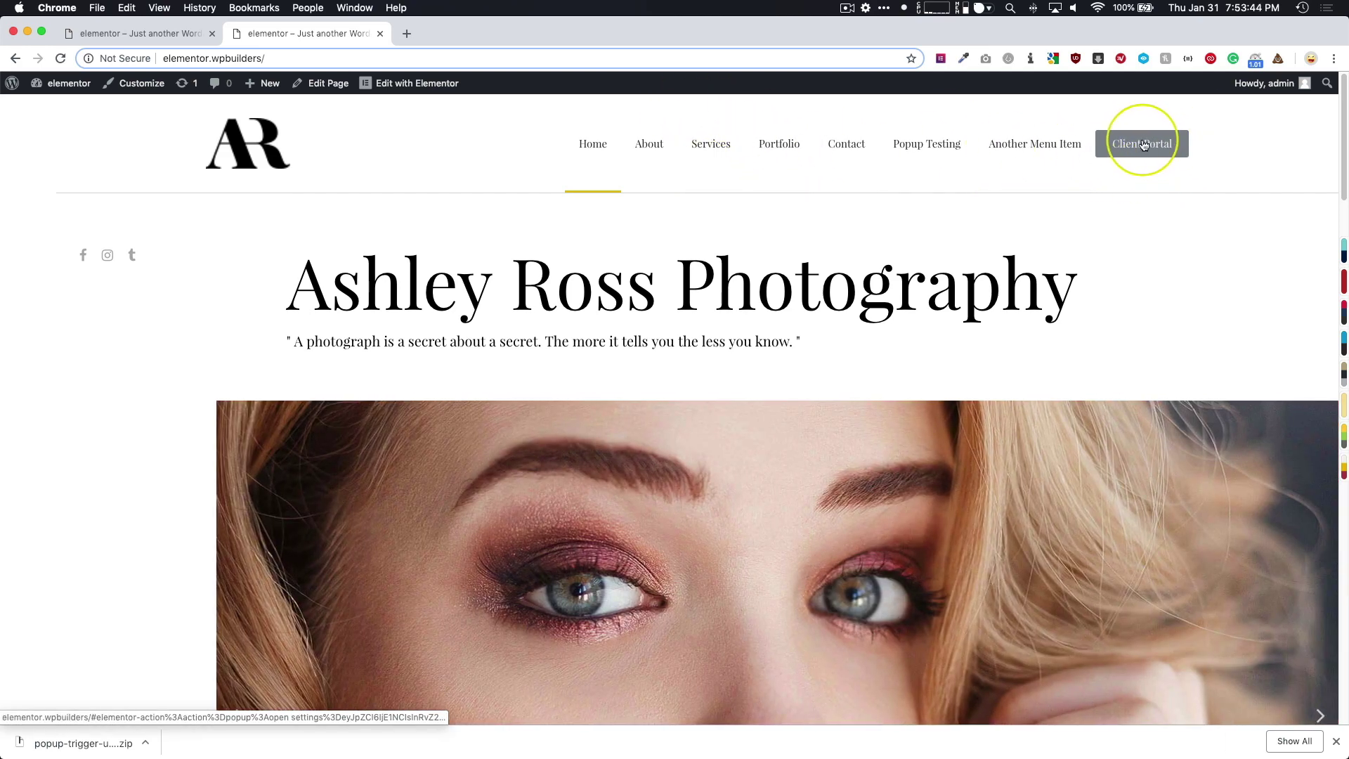
pyautogui.rightClick(1145, 145)
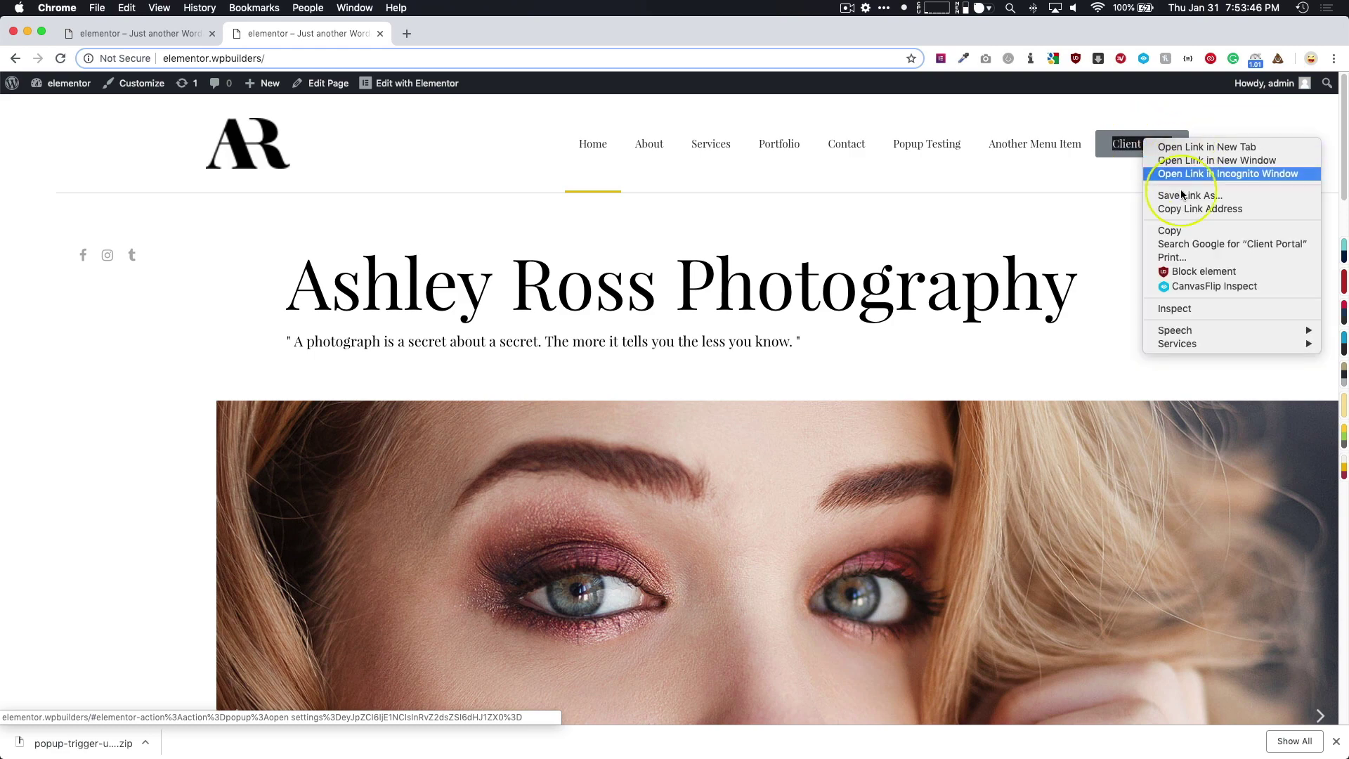
pyautogui.click(1175, 309)
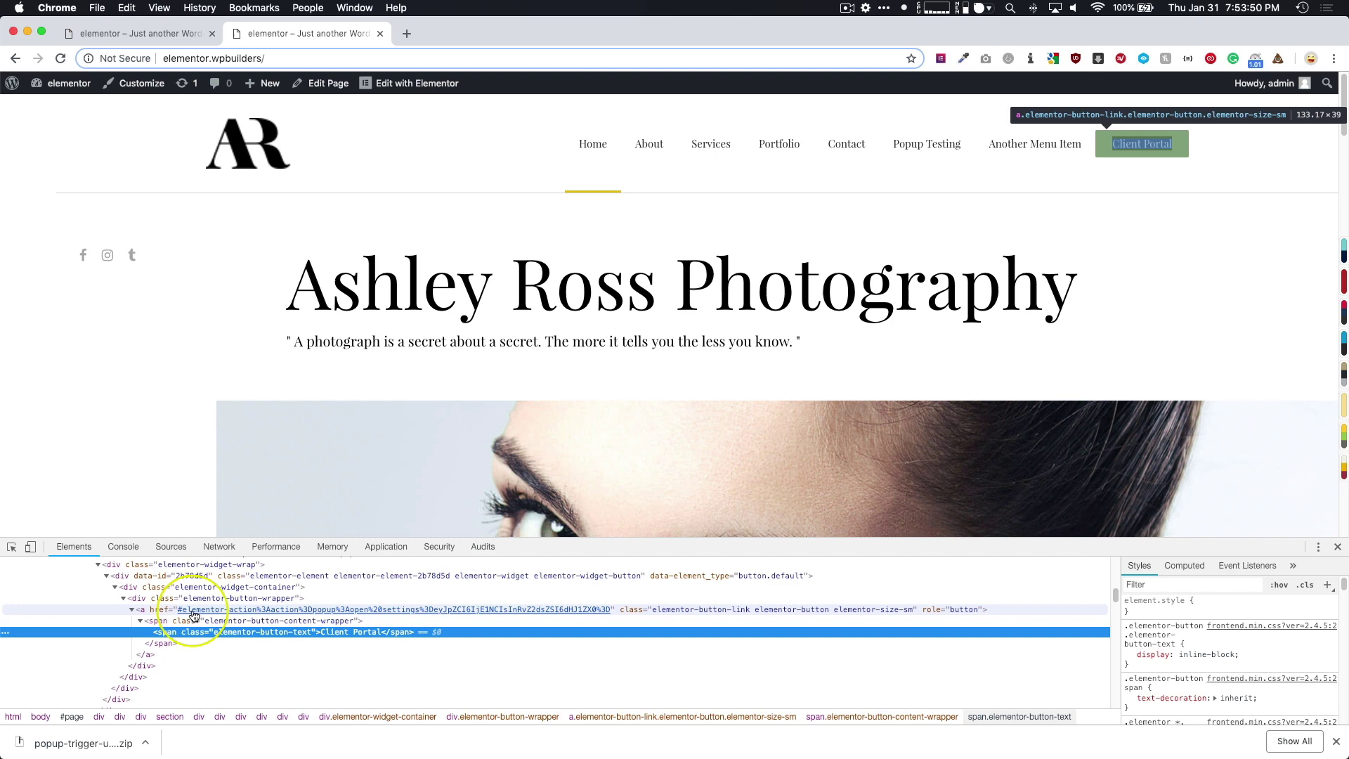
pyautogui.click(562, 610)
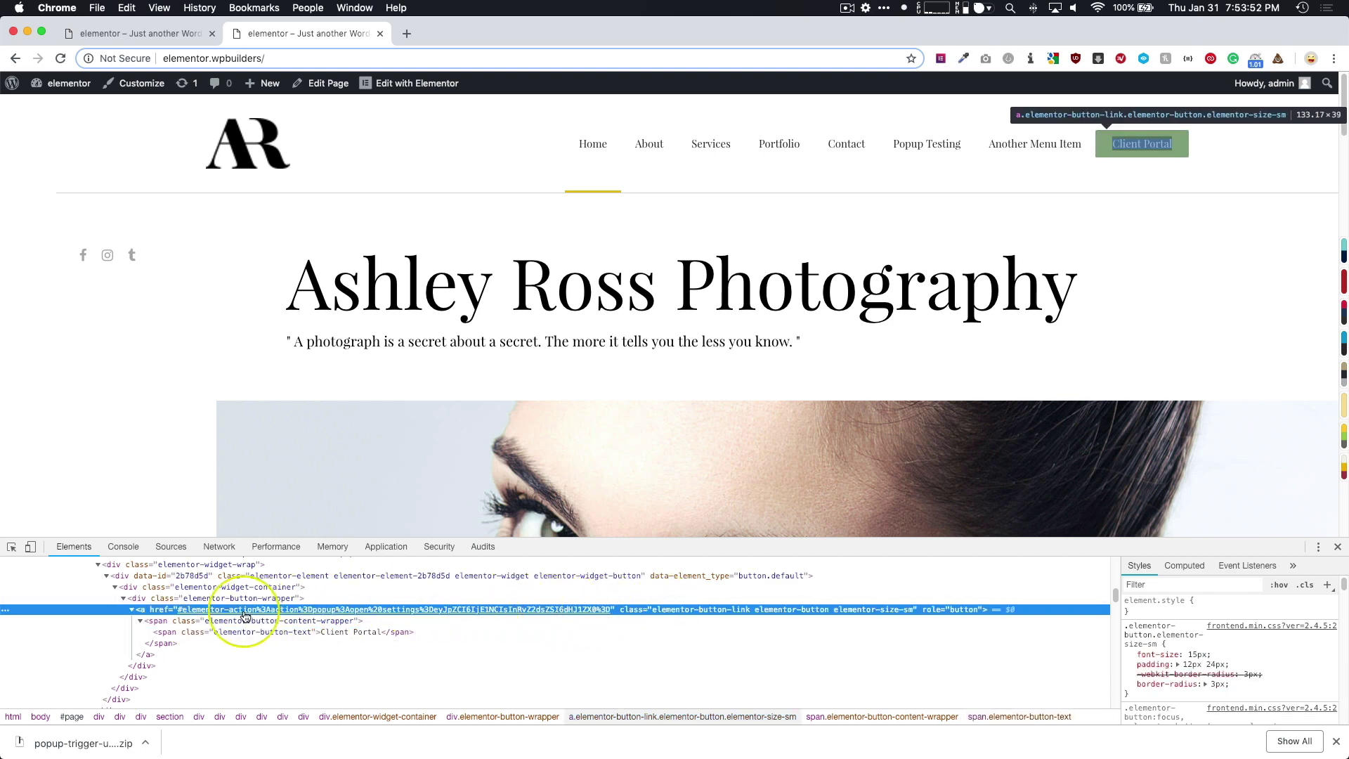
pyautogui.rightClick(382, 611)
pyautogui.moveTo(491, 613)
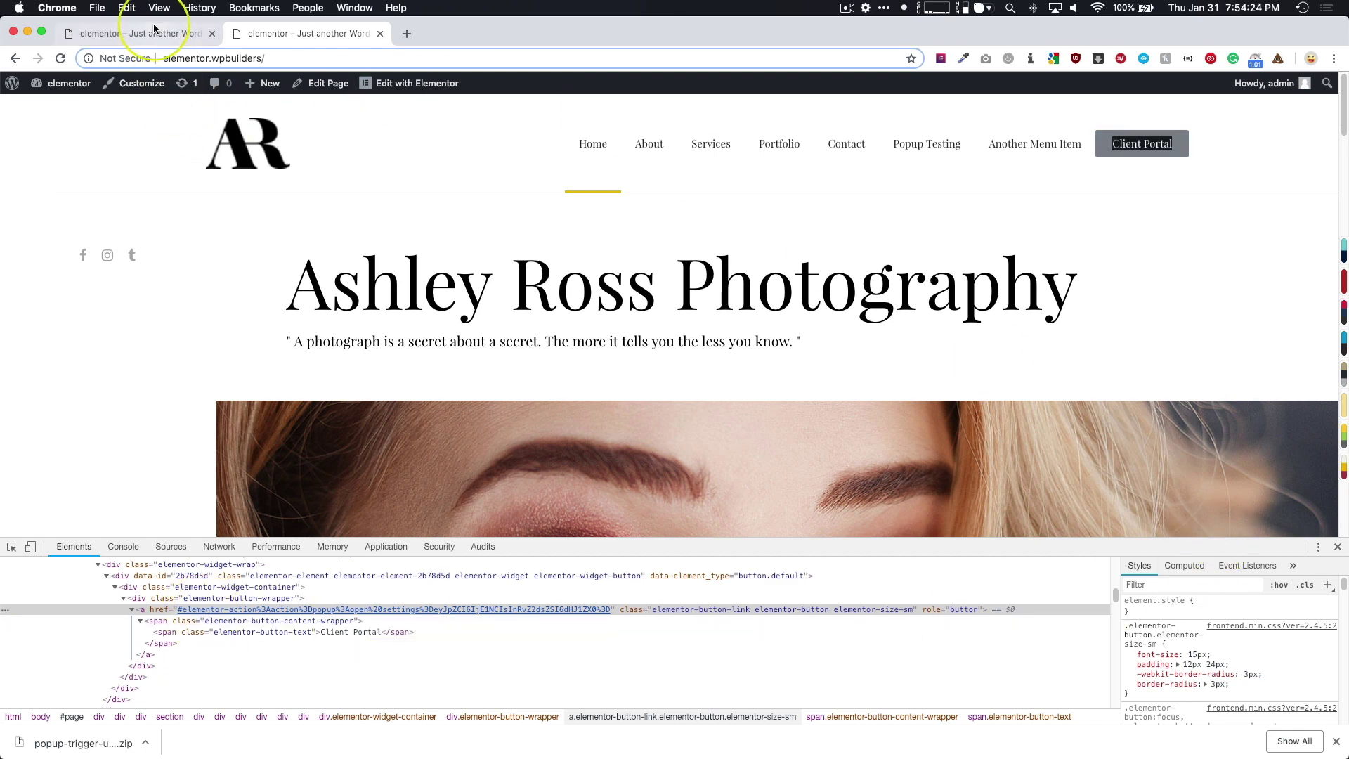
# Close DevTools and open the Popups list, where Testing now shows Entire Site
pyautogui.click(58, 88)
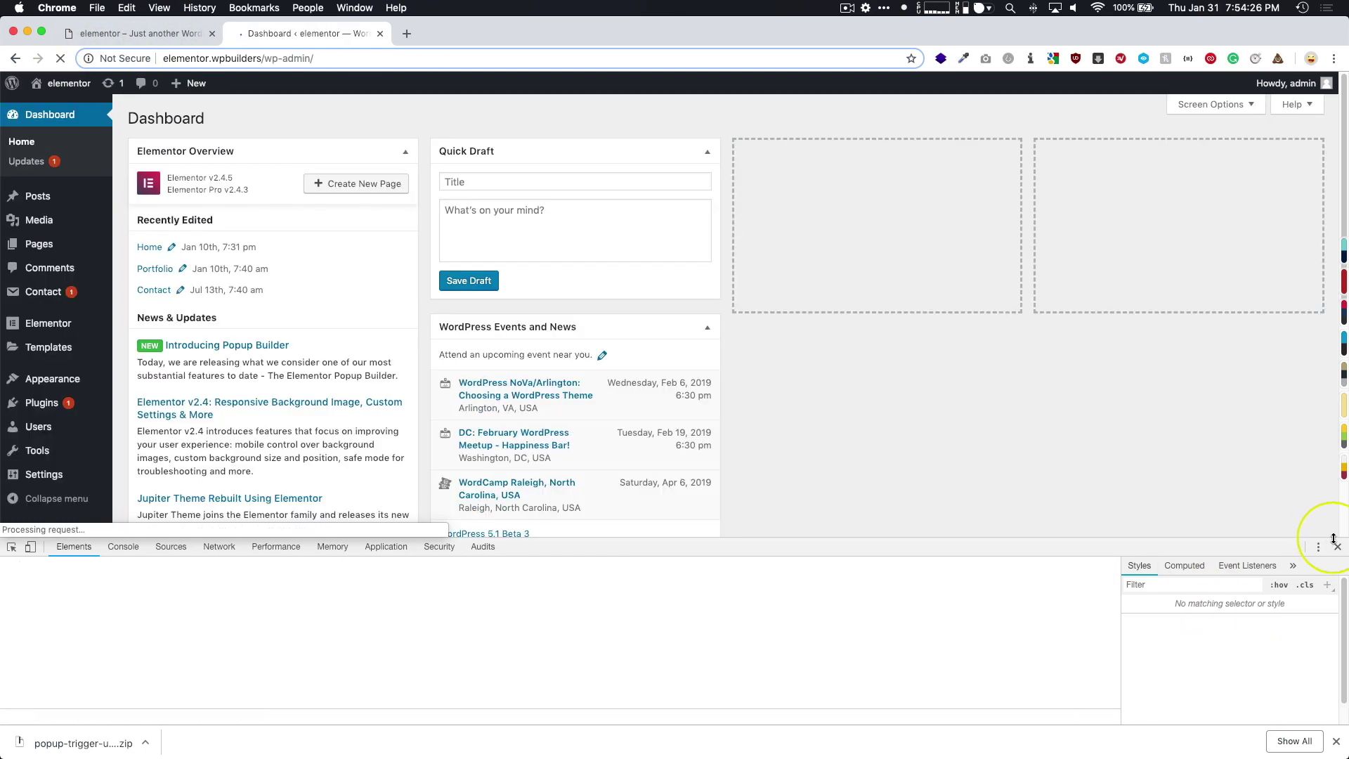
pyautogui.click(1316, 543)
pyautogui.click(1316, 543)
pyautogui.click(1337, 546)
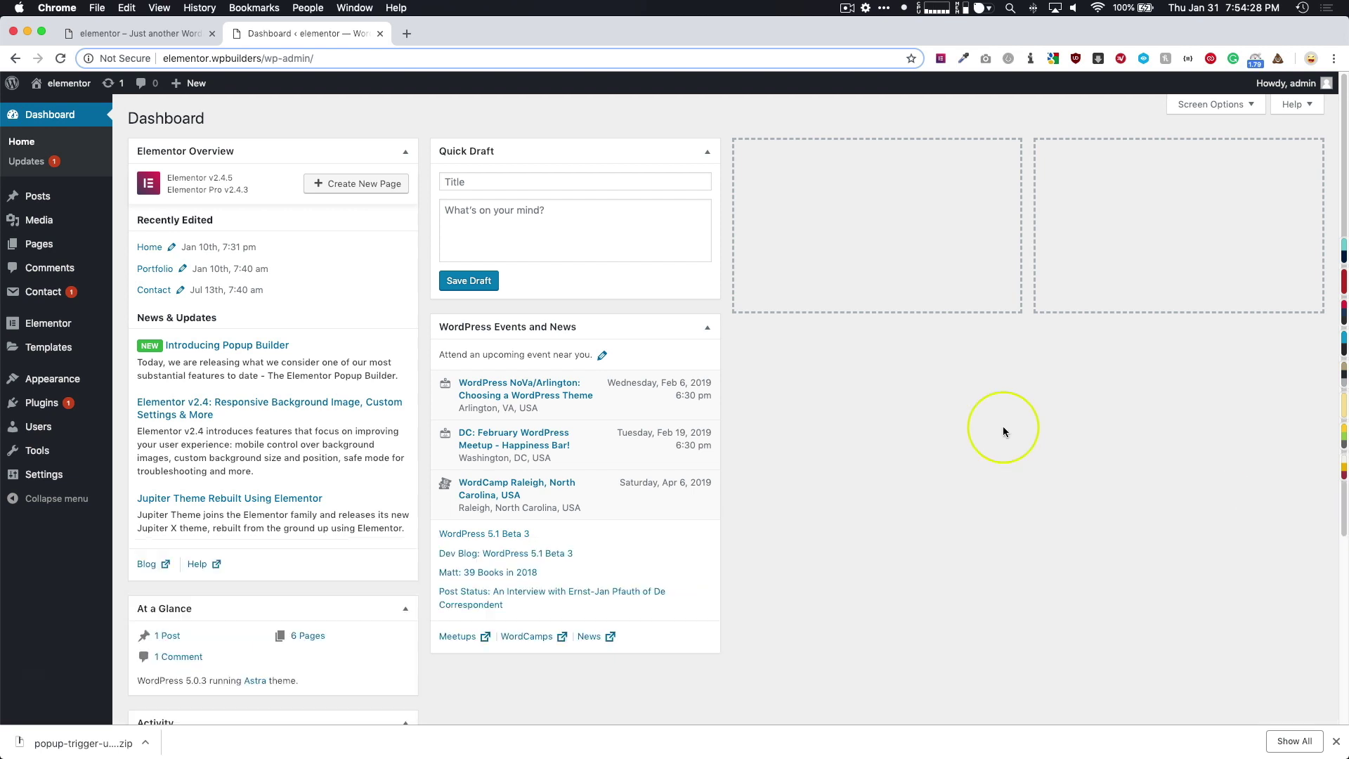
pyautogui.moveTo(33, 342)
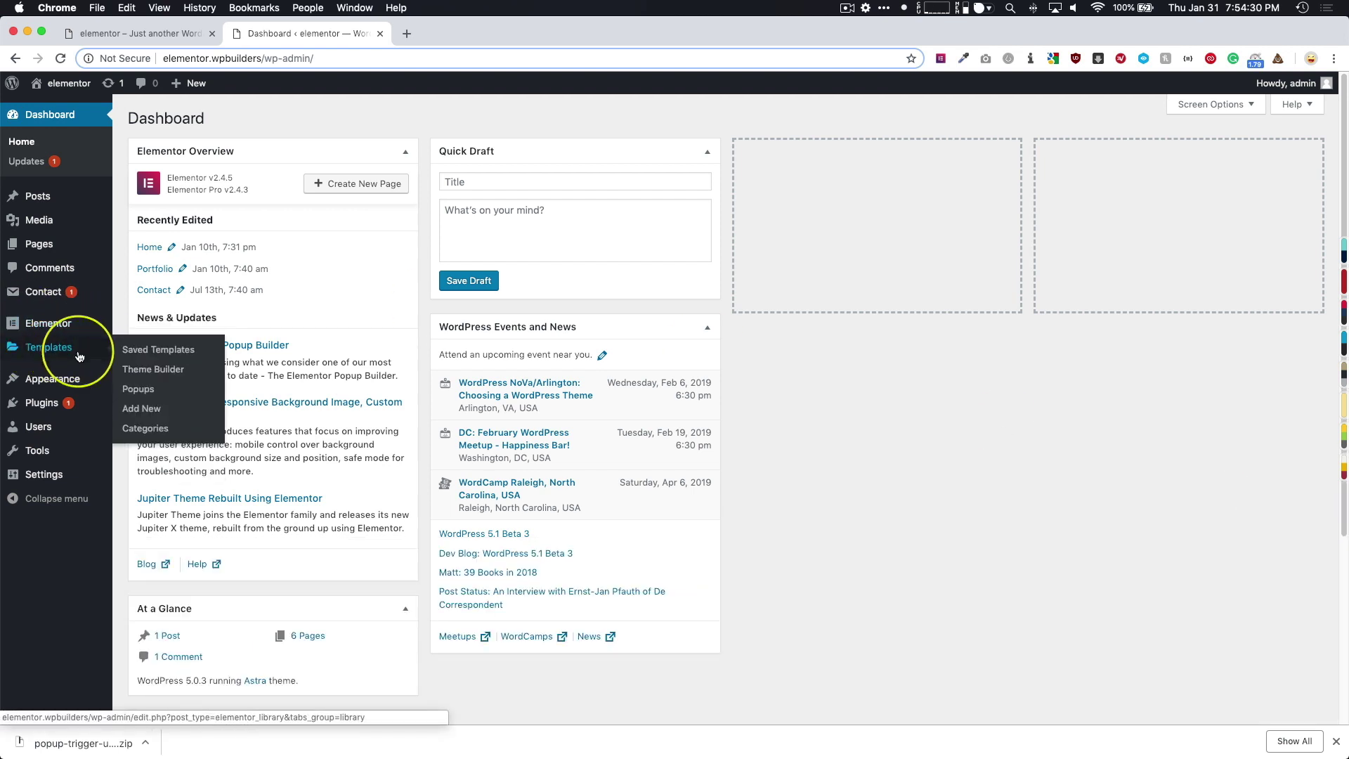
pyautogui.click(174, 397)
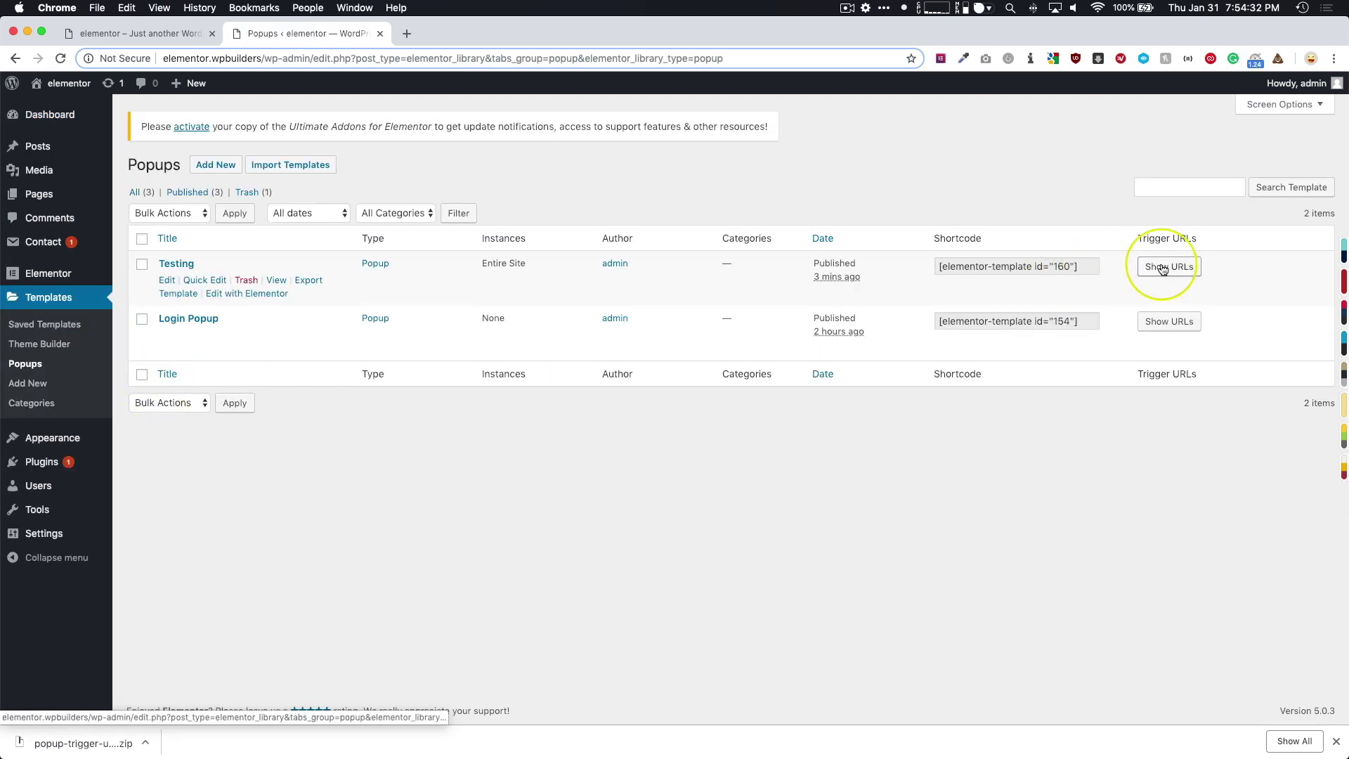